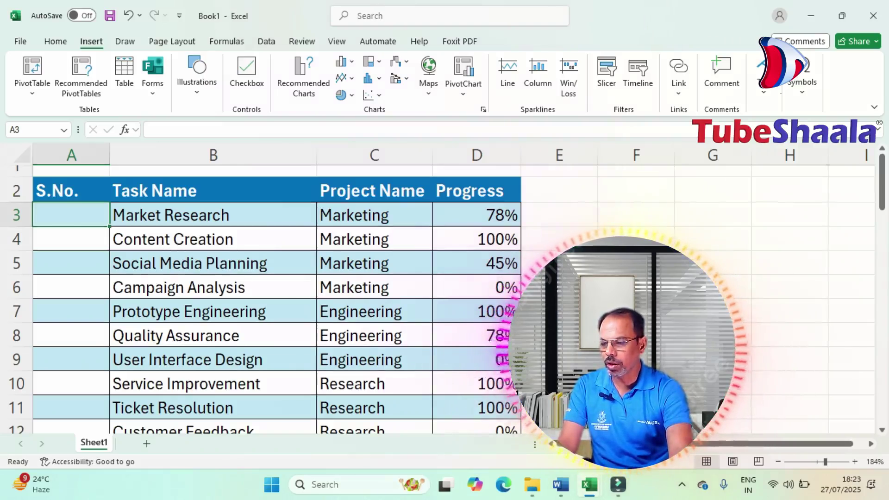
- Enter 1 and 2 in A3 and A4 and fill the number series down the S.No. column to row 48
type("1")
key("Return")
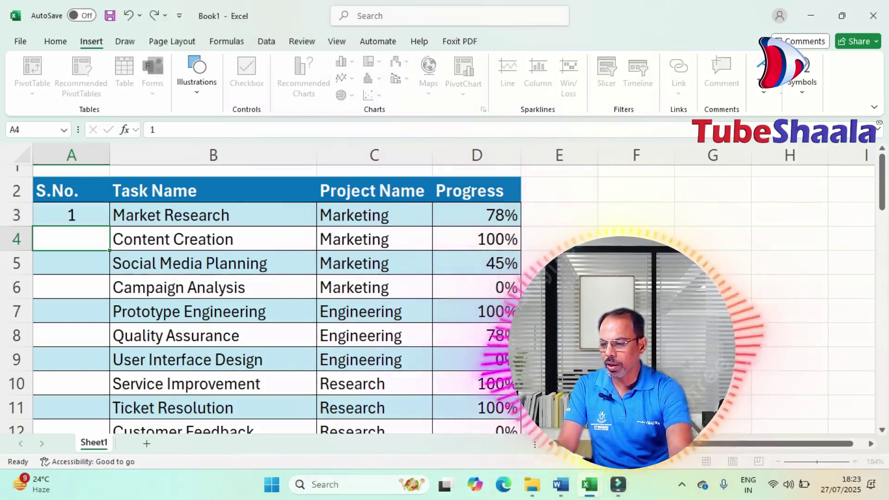
type("2")
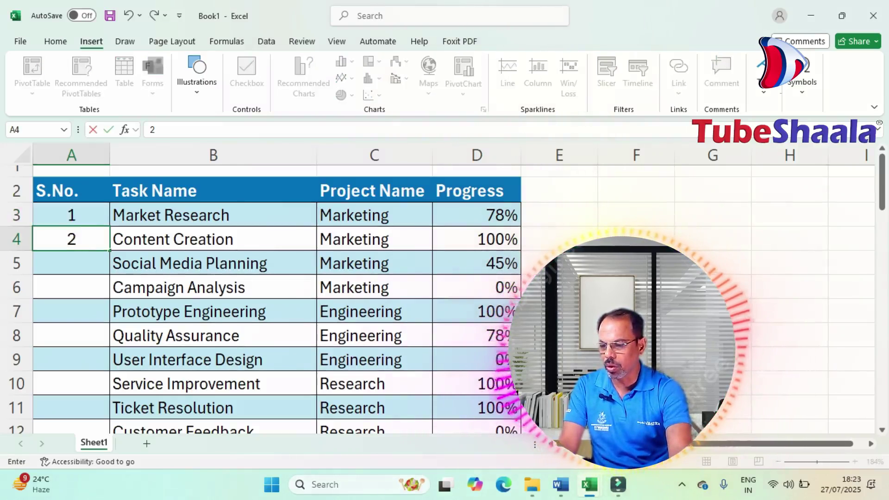
left_click_drag(72, 215, 72, 238)
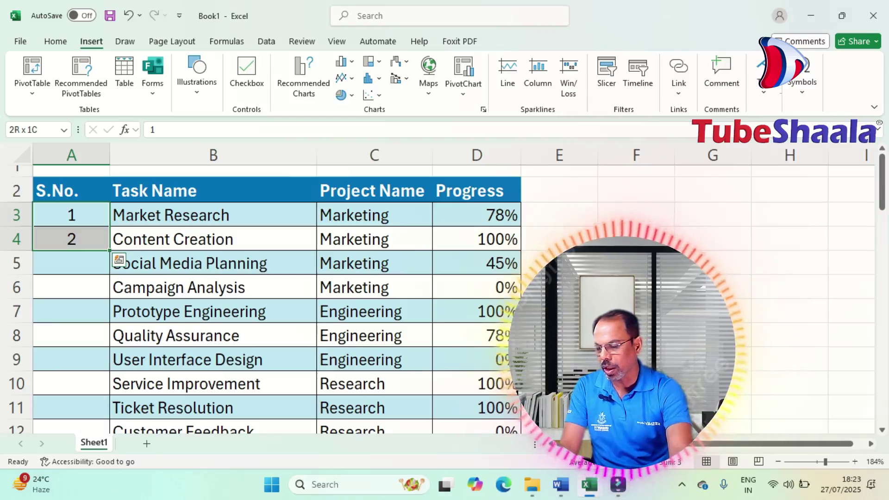
left_click_drag(109, 251, 119, 334)
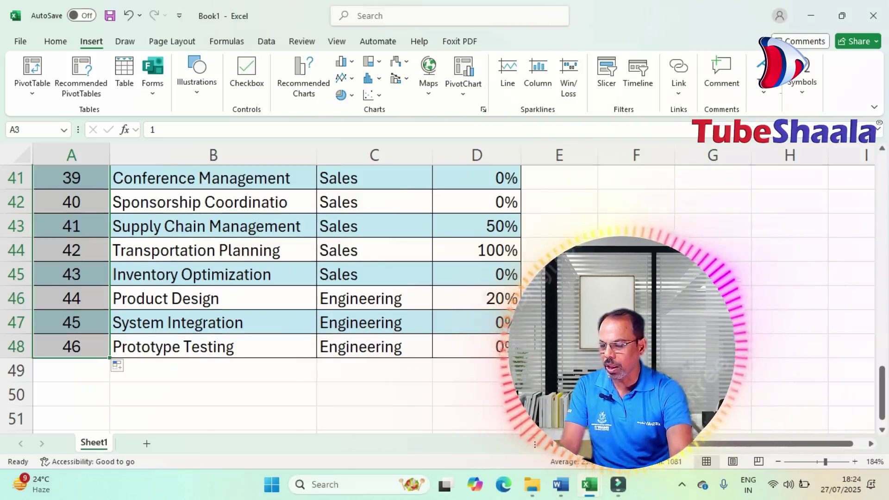
scroll(259, 298, "up", 7)
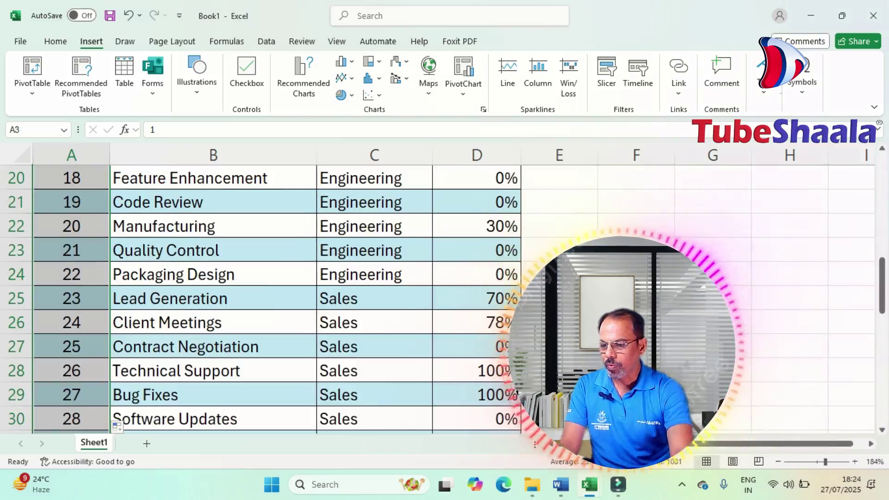
scroll(259, 299, "up", 6)
scroll(259, 299, "up", 1)
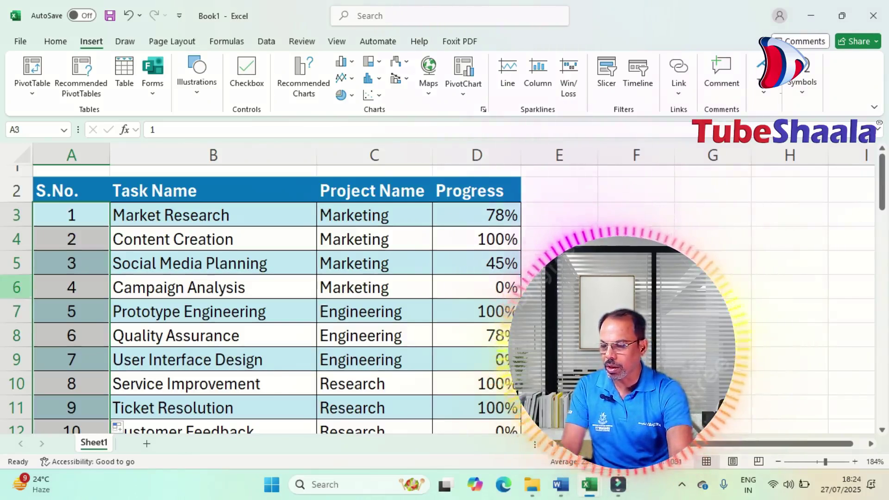
- Delete the entire Campaign Analysis row (row 6), then undo the deletion
left_click(16, 287)
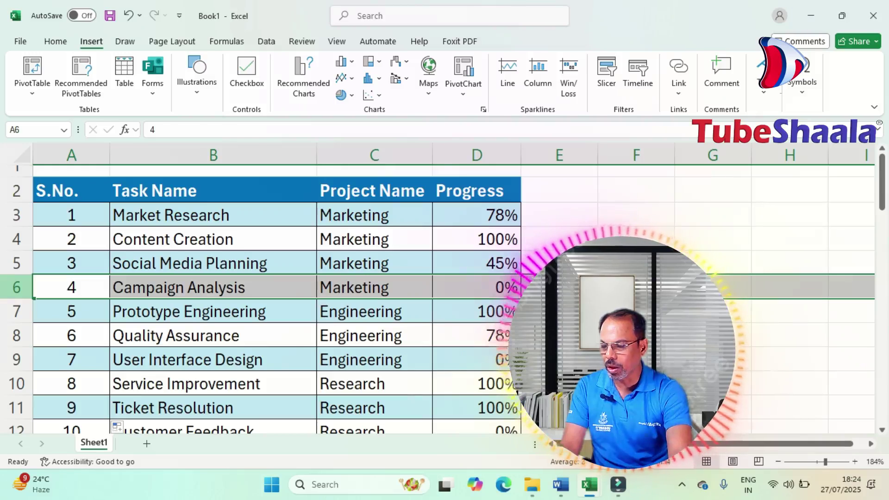
right_click(16, 287)
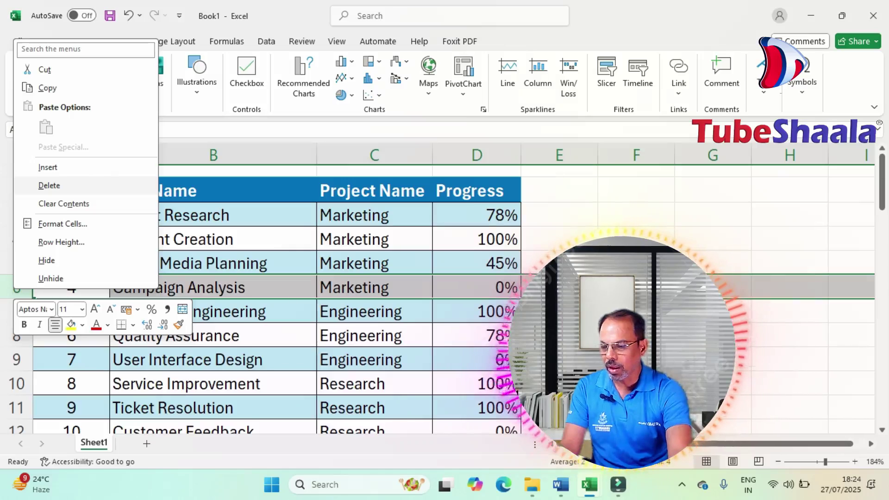
key("Escape")
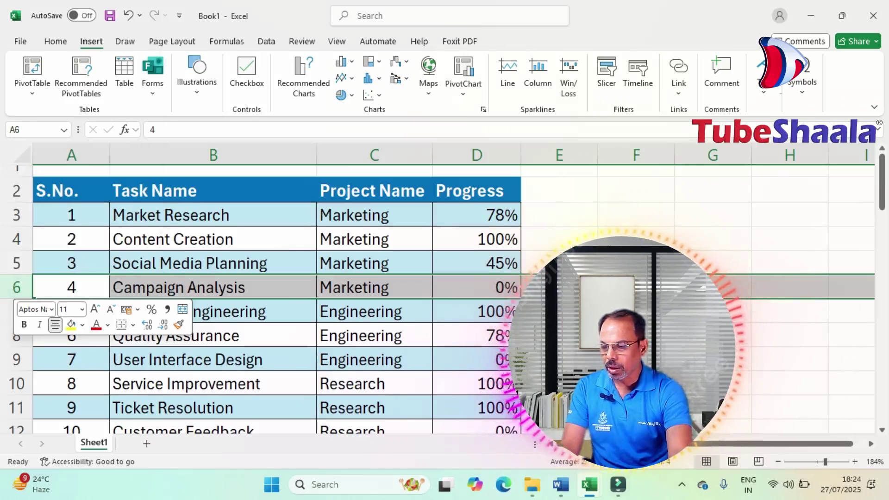
key("ctrl+minus")
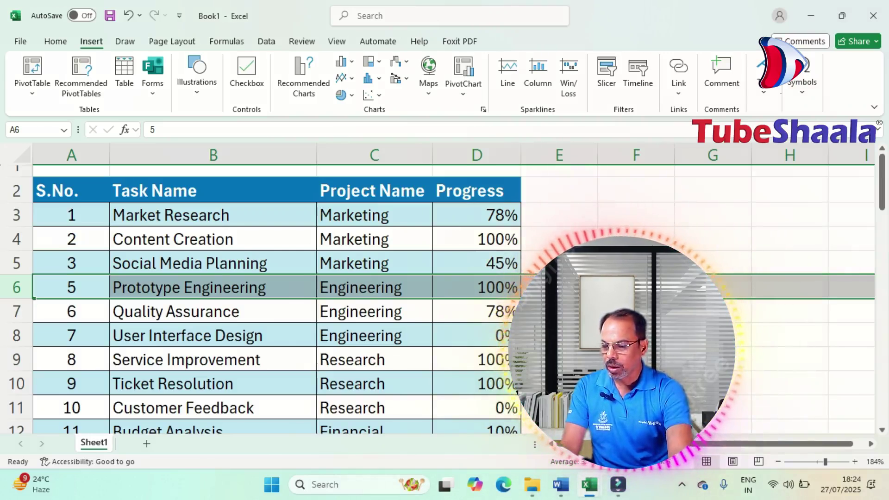
key("ctrl+z")
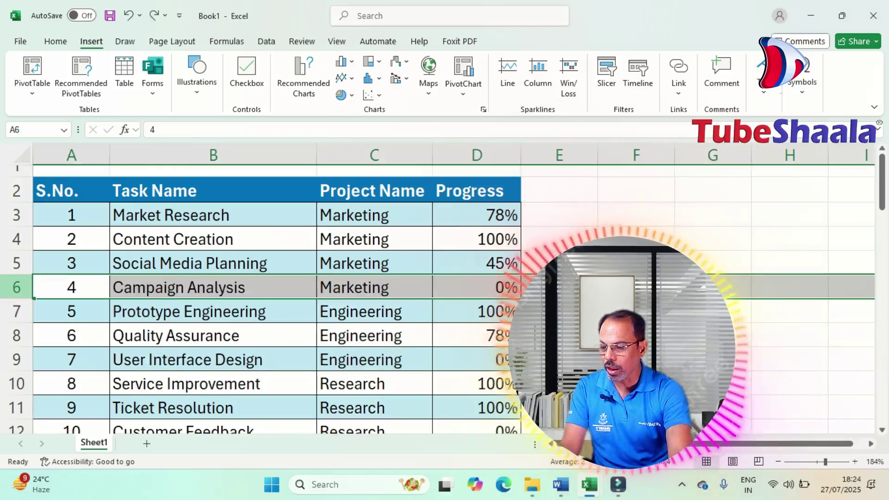
- Insert a blank row above Campaign Analysis and enter the sample text "ahdhjdhhvbdmn,nd,n" as its task name in B6
right_click(23, 288)
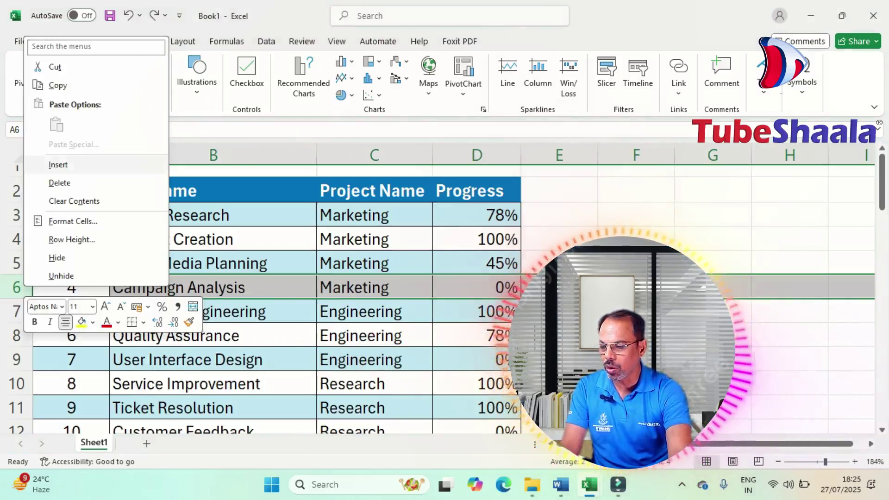
key("Escape")
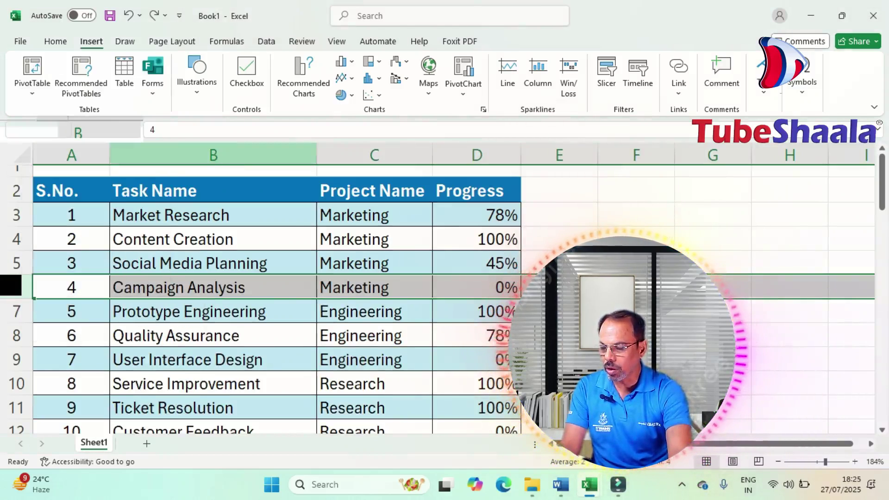
key("ctrl+shift+plus")
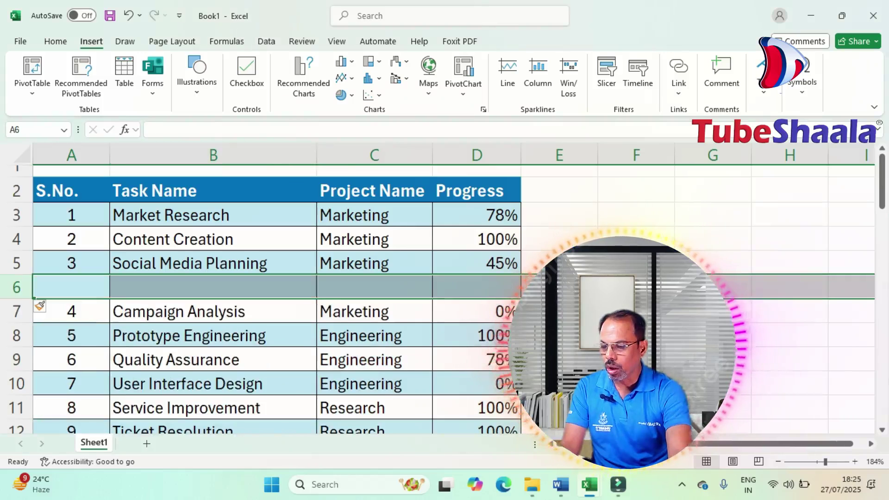
left_click(72, 288)
key("Right")
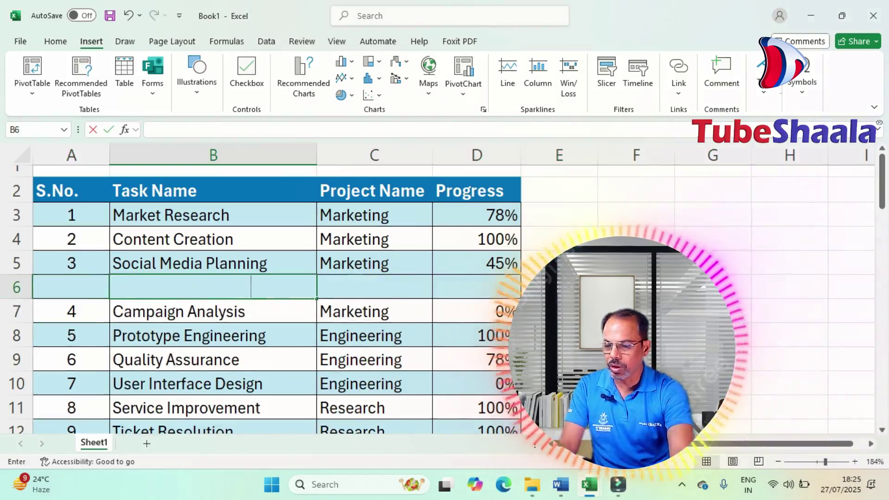
key("Escape")
type("ahdhjdhhvbdmn,nd,n")
key("Tab")
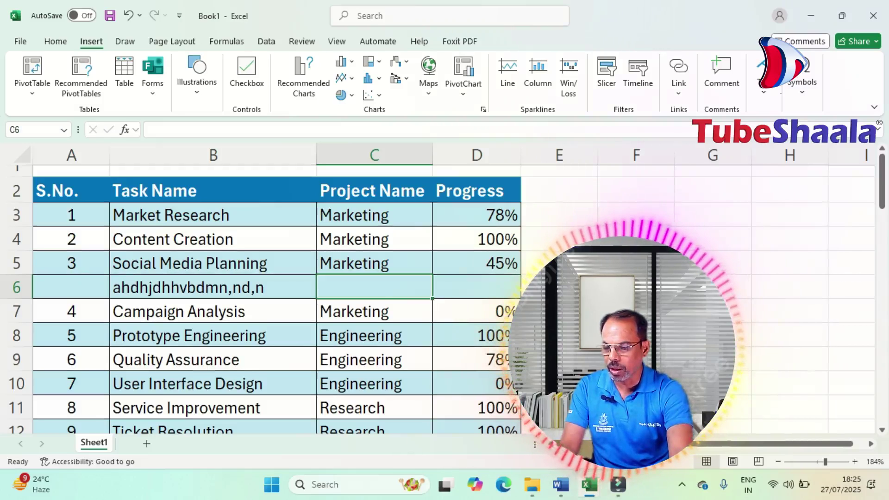
- Clear the sample text from B6 and delete the inserted row 6
left_click(213, 287)
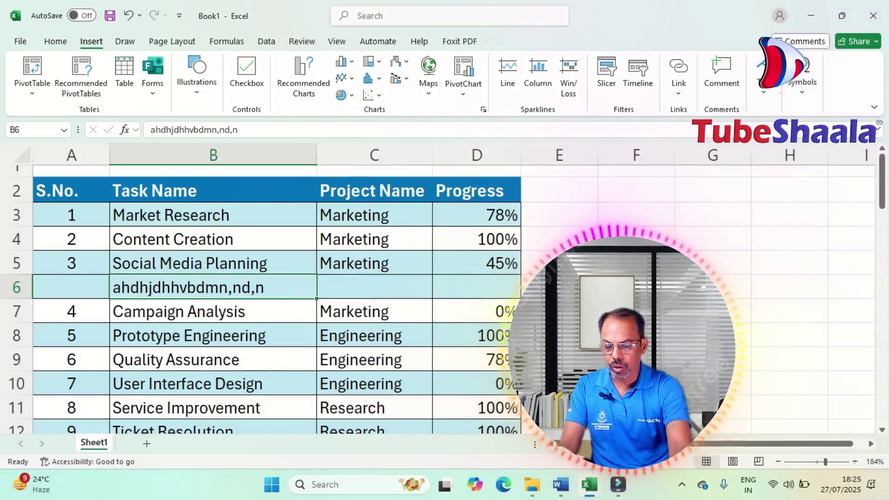
key("Delete")
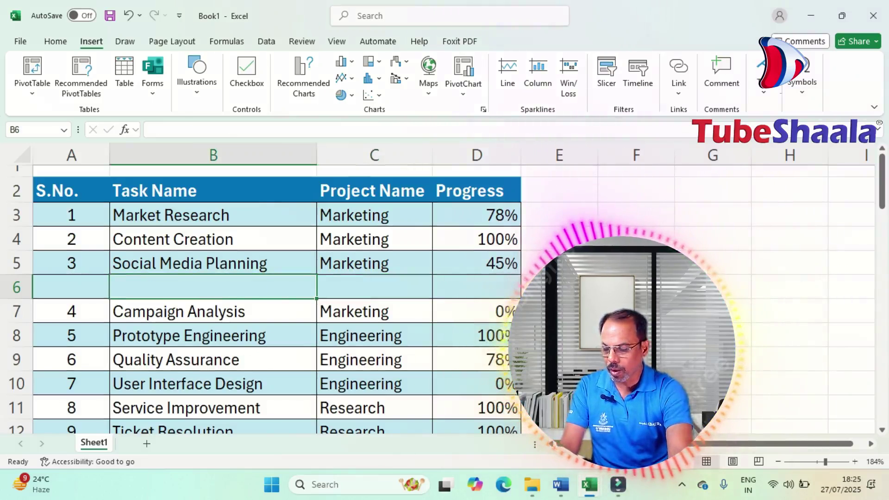
key("ctrl+z")
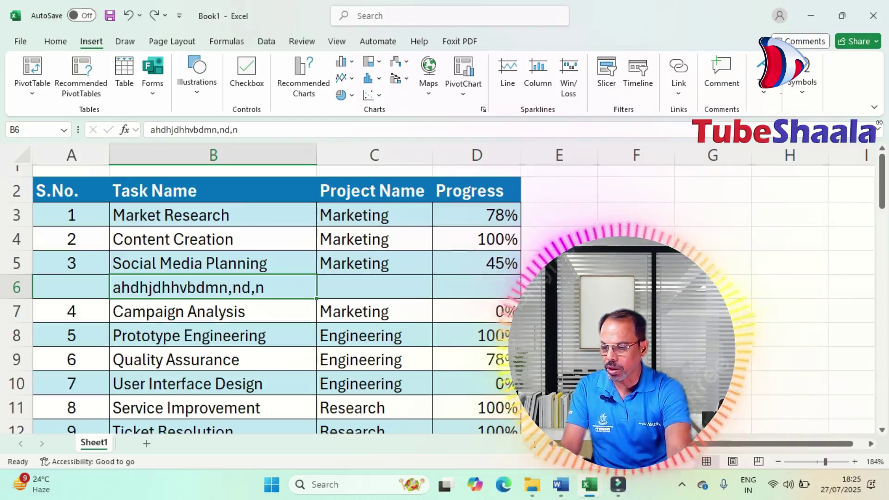
key("Delete")
left_click(71, 287)
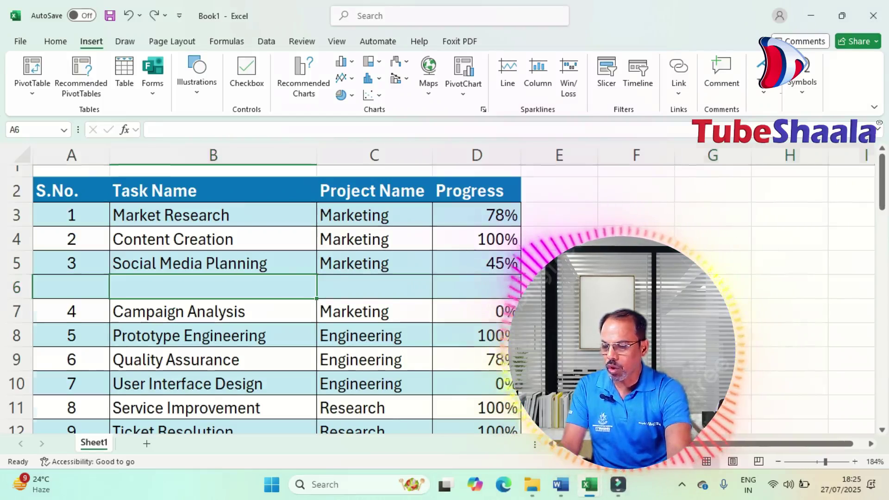
key("shift+space")
key("ctrl+minus")
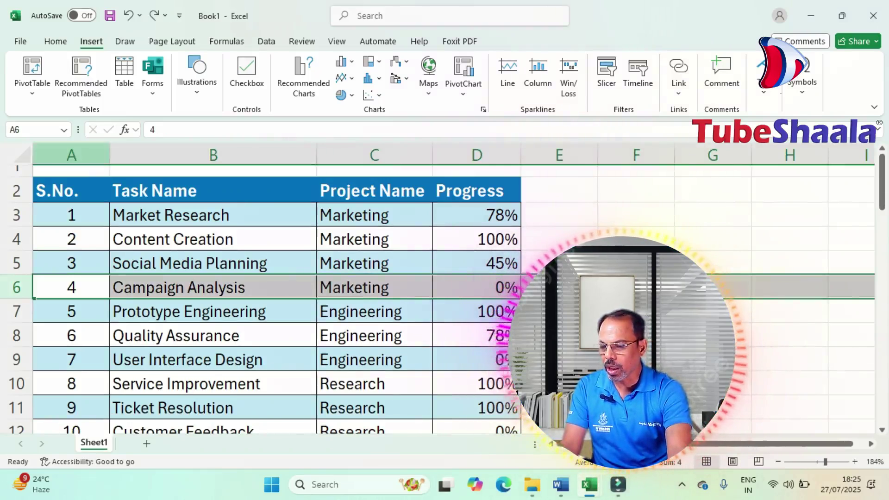
- Clear all serial numbers from A3 to A48 in the S.No. column
left_click(72, 215)
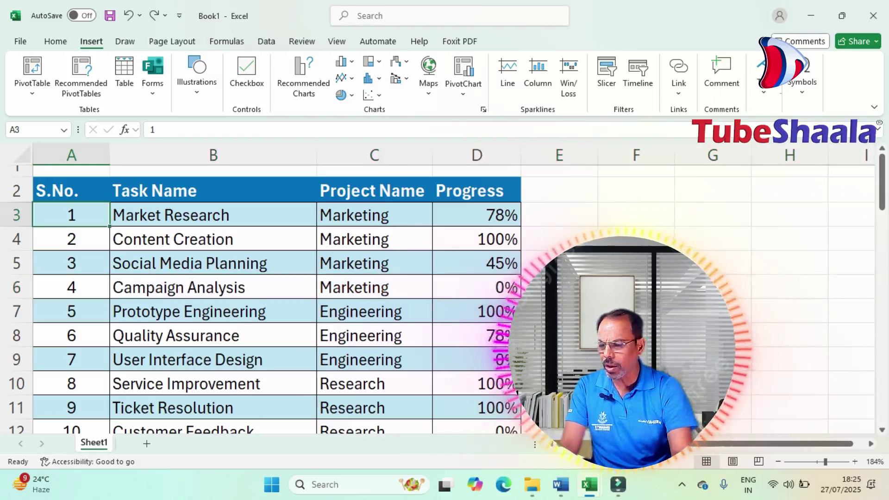
key("ctrl+shift+Down")
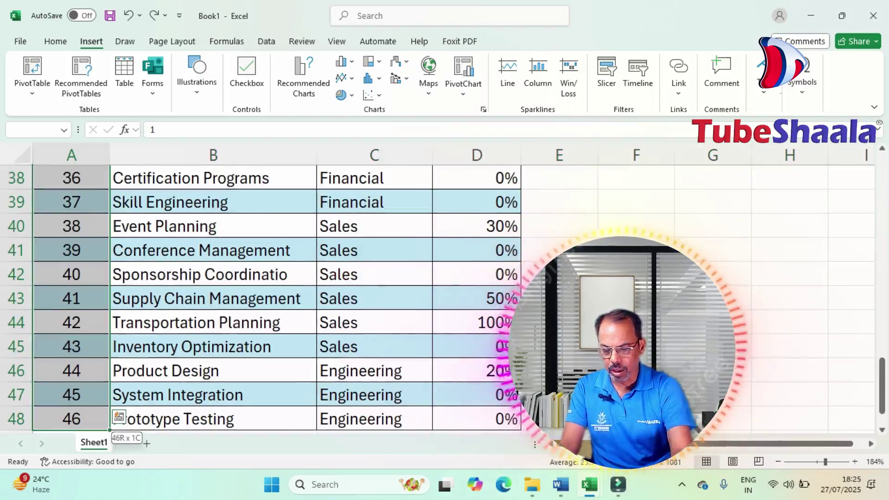
key("Delete")
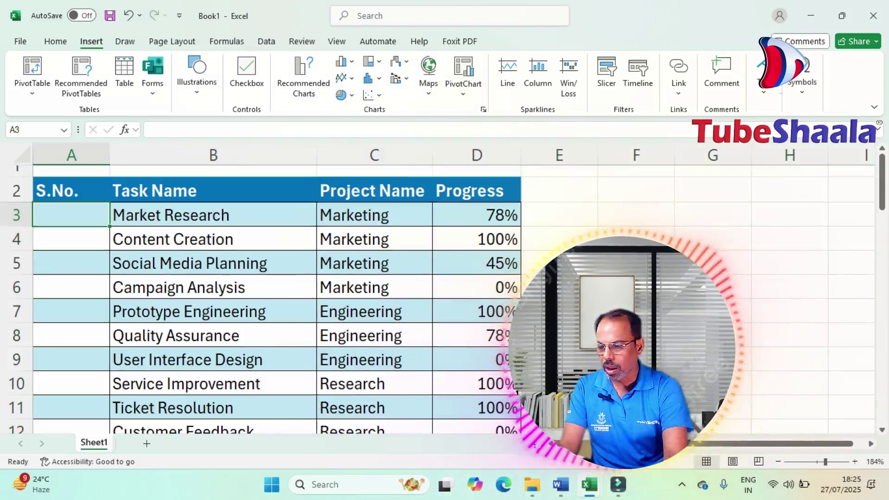
- Enter the formula =SEQUENCE(COUNTA(B3:B48)) in A3 to number the tasks in the S.No. column
type("=")
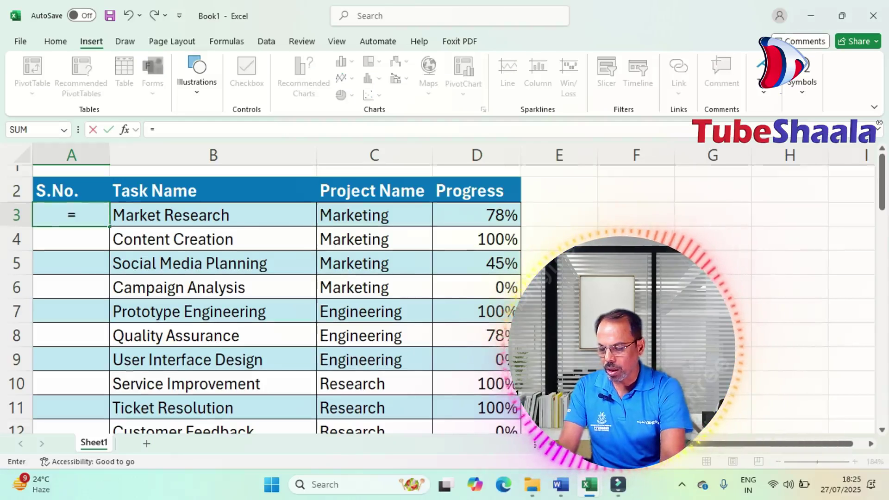
type("seqq")
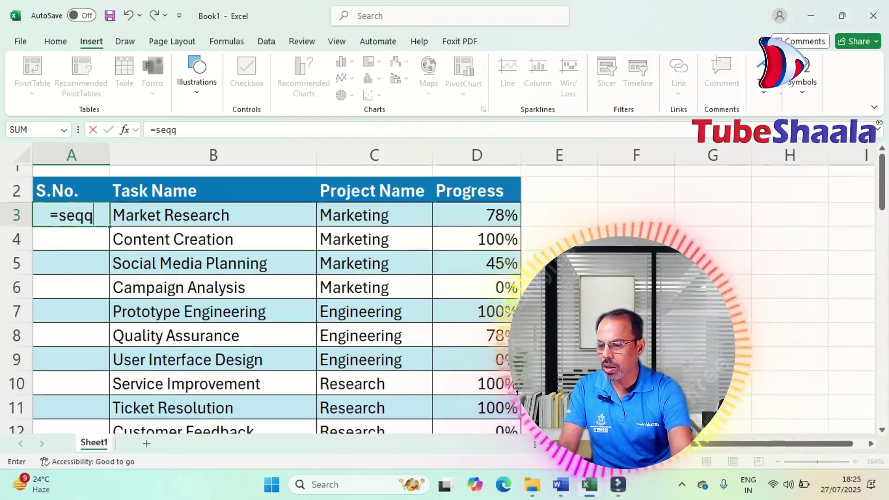
key("BackSpace")
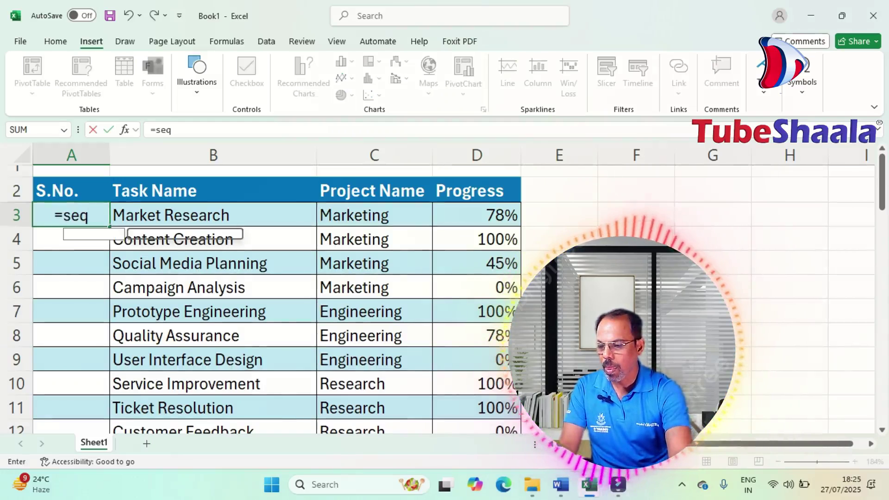
key("Tab")
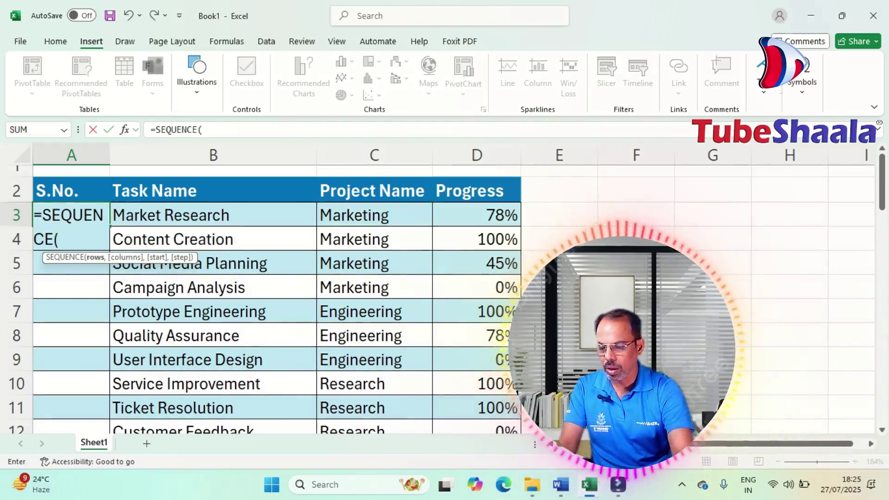
type("C")
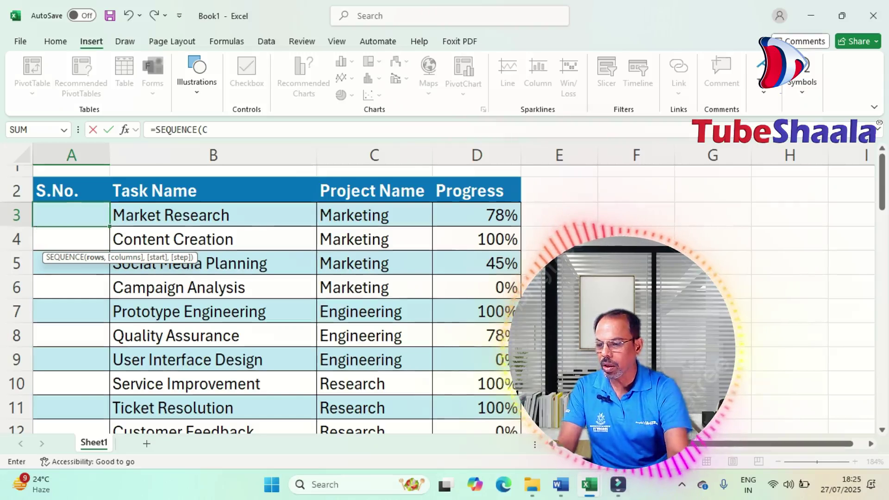
type("Ounts")
key("BackSpace")
type("a")
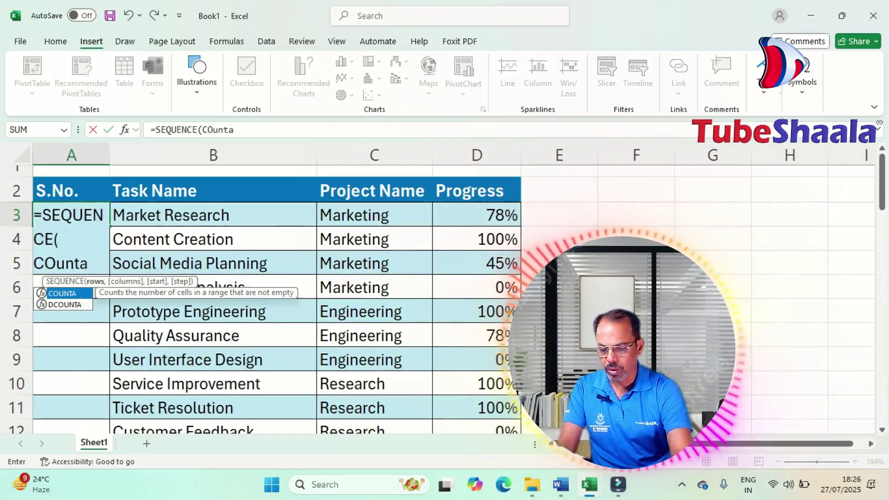
type("(")
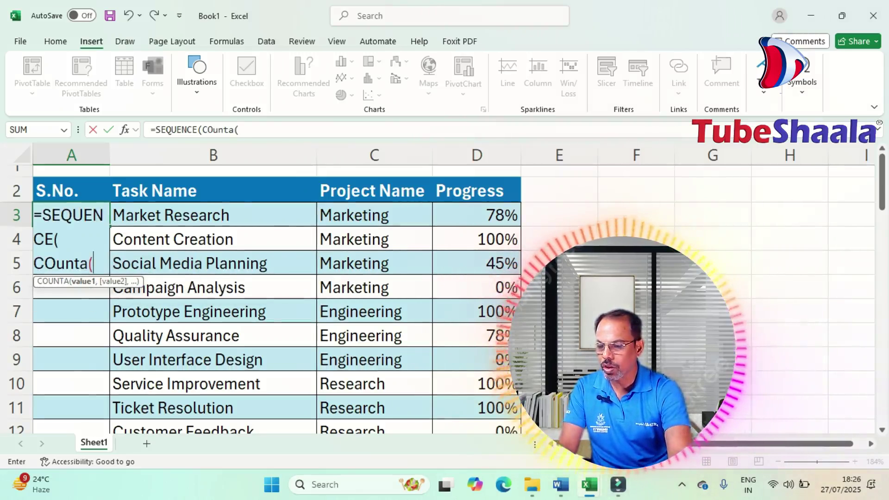
left_click(214, 216)
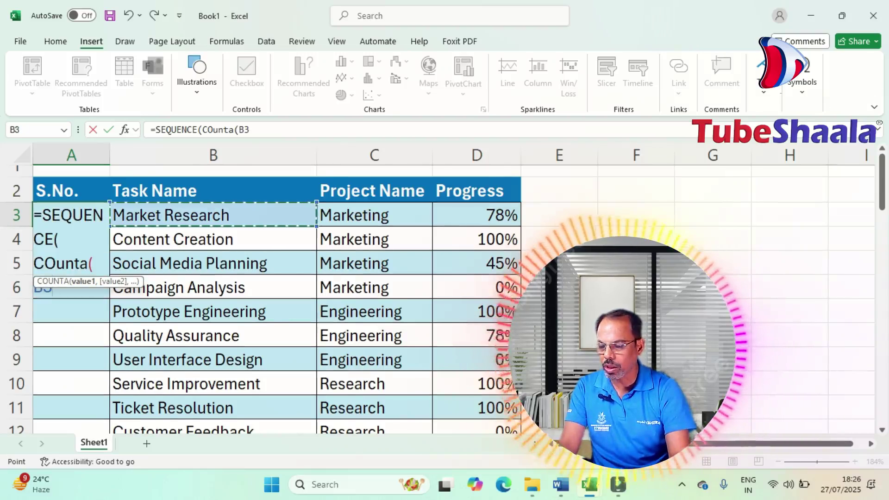
key("ctrl+shift+Down")
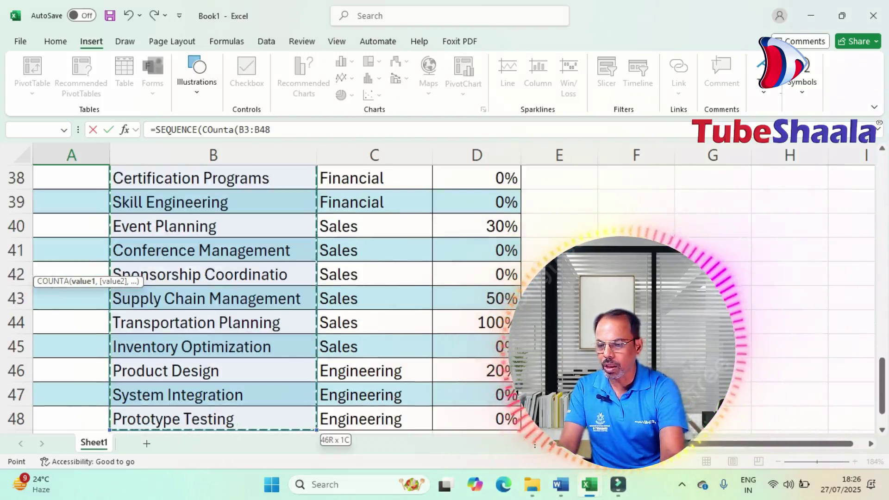
type("))")
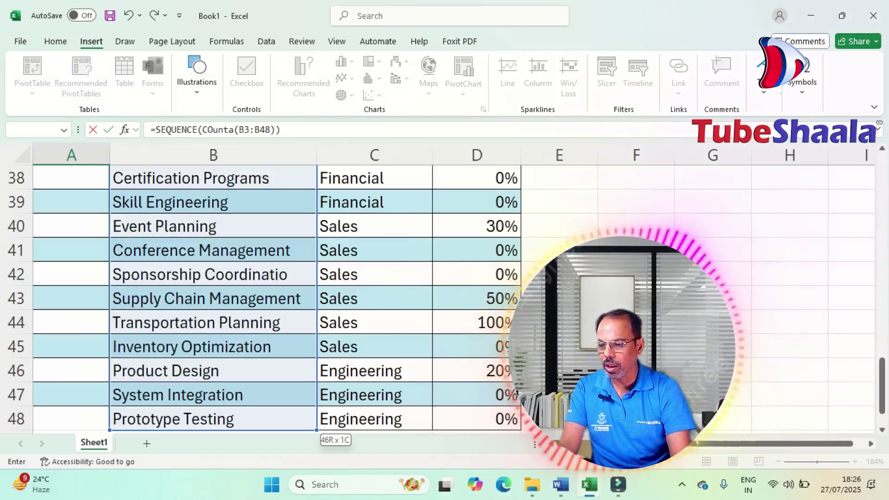
key("Return")
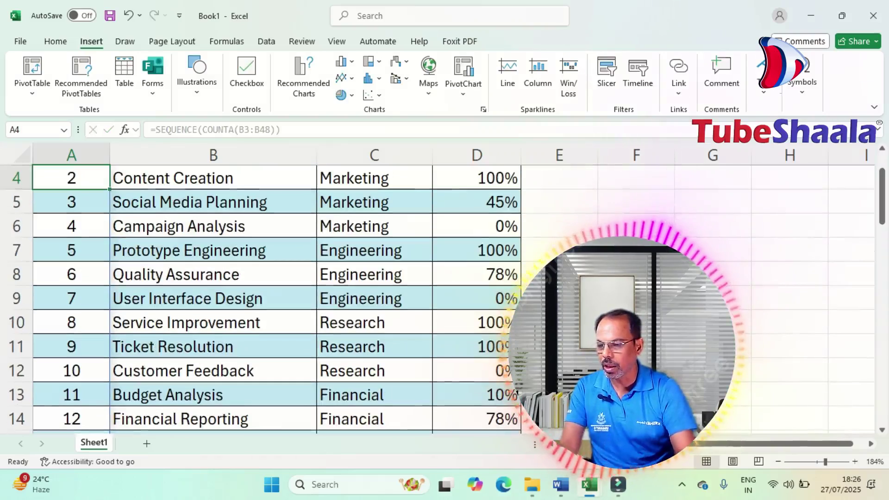
- Delete the Campaign Analysis row, row 6, from the task list
scroll(278, 296, "up", 1)
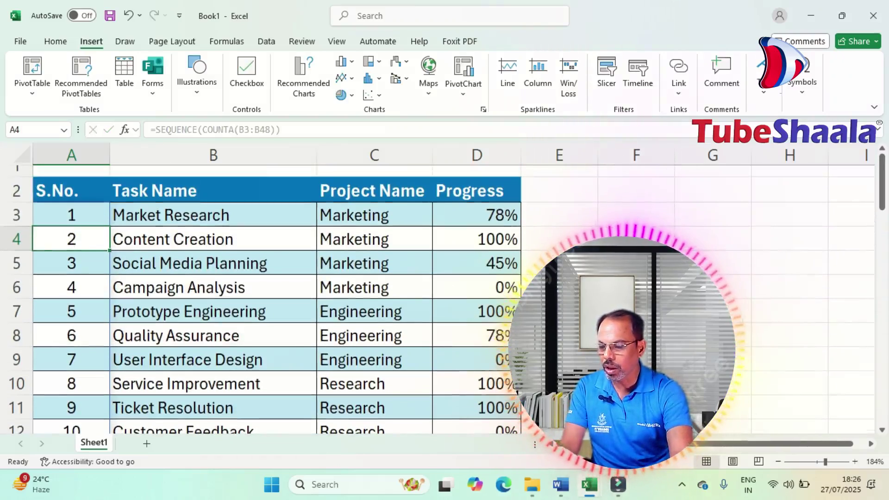
scroll(278, 296, "down", 11)
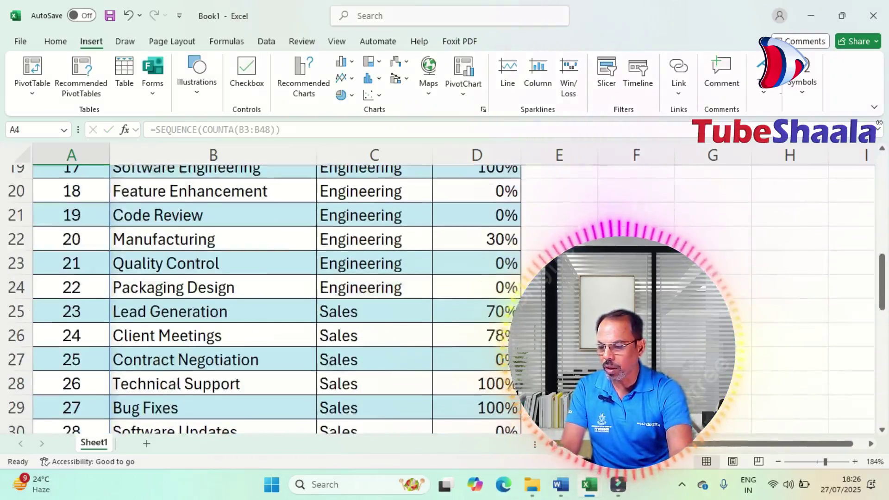
scroll(278, 296, "down", 4)
scroll(278, 297, "up", 15)
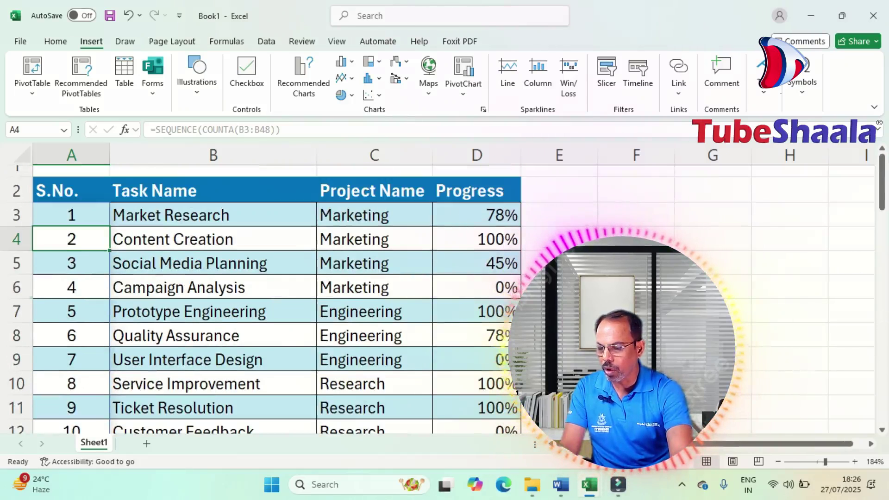
left_click(16, 288)
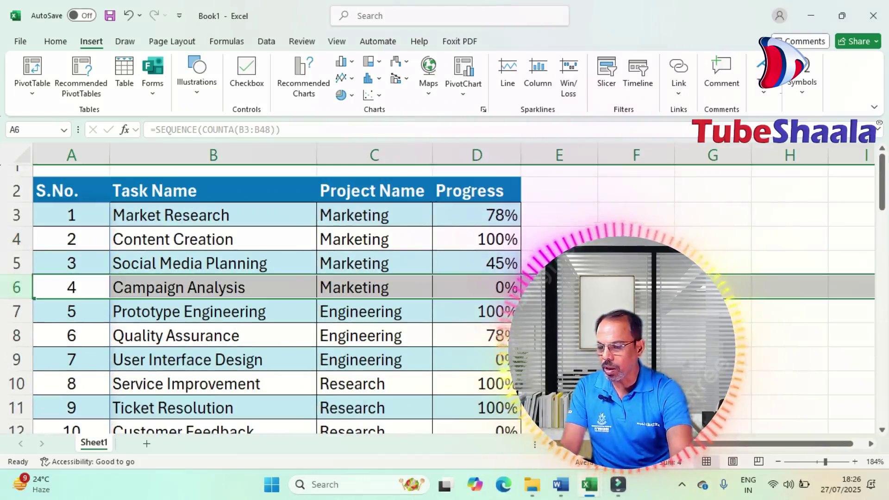
right_click(16, 286)
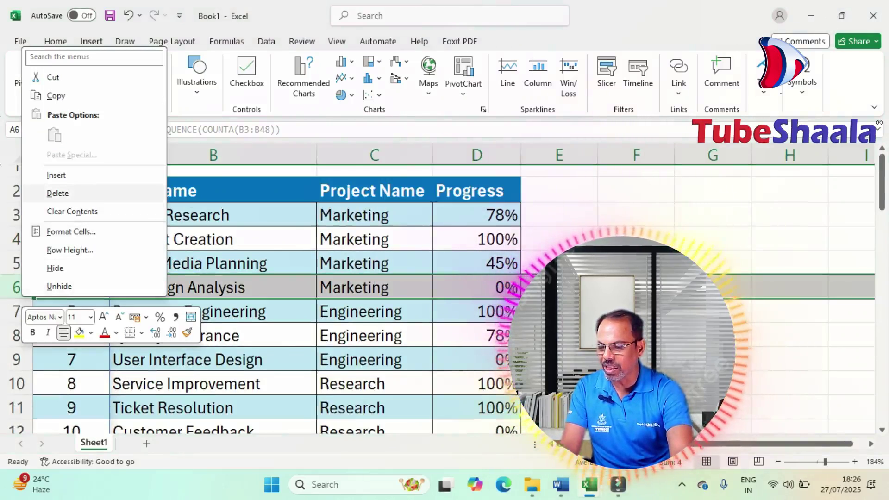
left_click(57, 193)
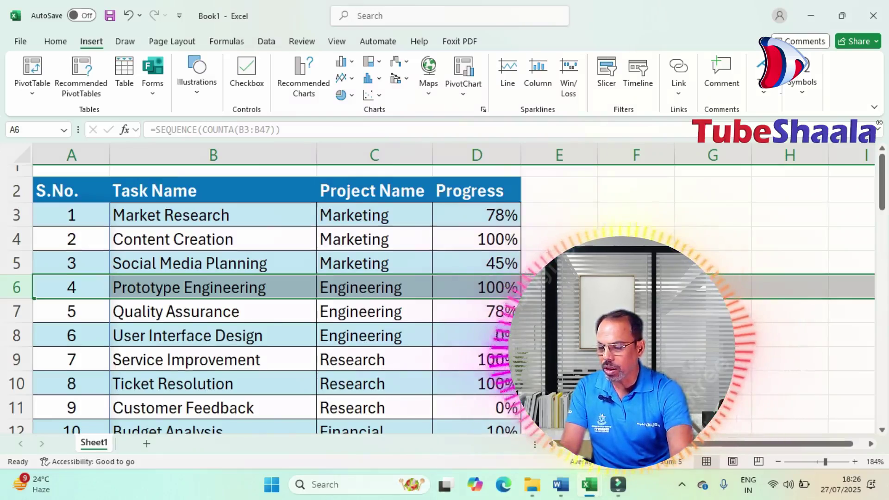
- Check the serial numbers down to the end of the list and undo the deletion of the Campaign Analysis row
scroll(278, 297, "down", 15)
scroll(278, 297, "up", 3)
scroll(278, 296, "down", 3)
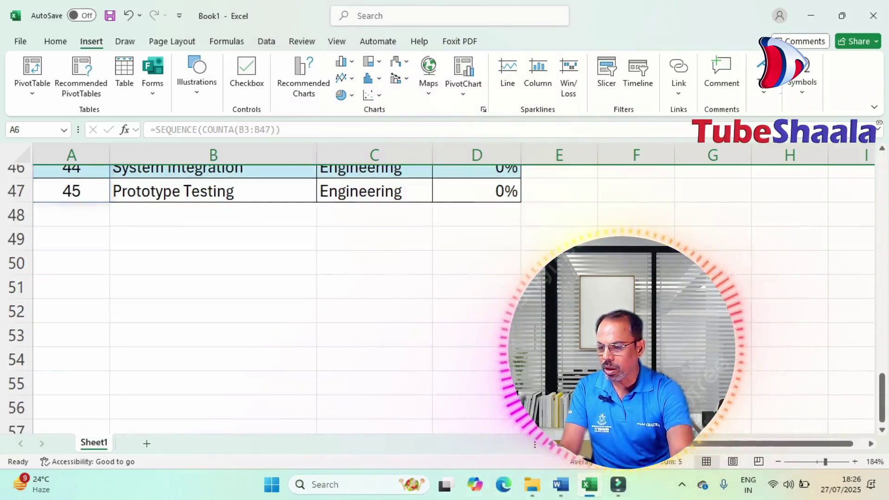
scroll(278, 299, "up", 12)
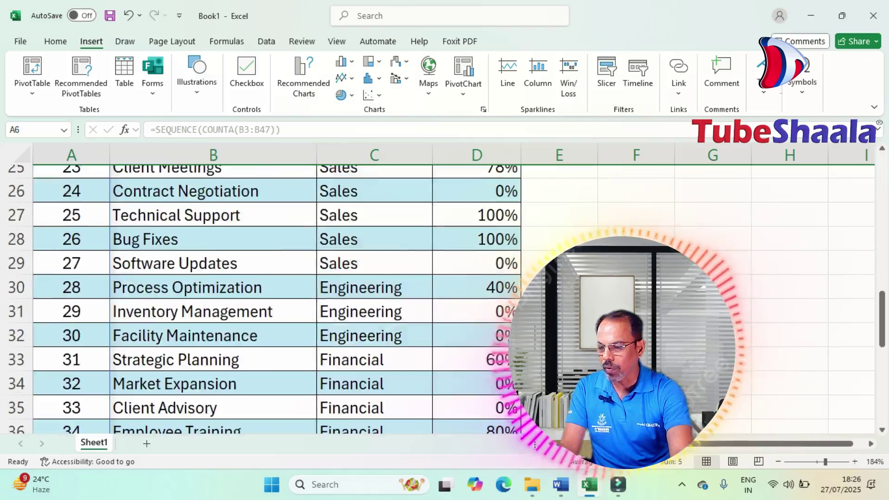
scroll(278, 299, "up", 3)
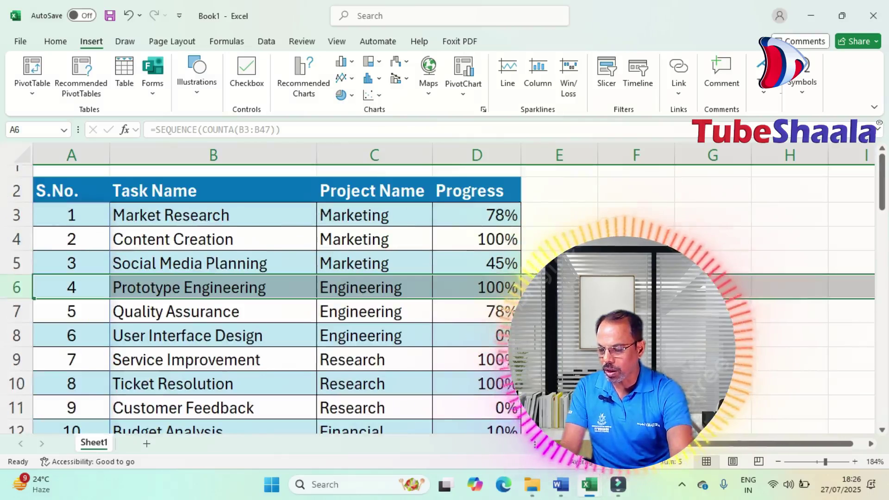
key("ctrl+z")
scroll(278, 298, "down", 14)
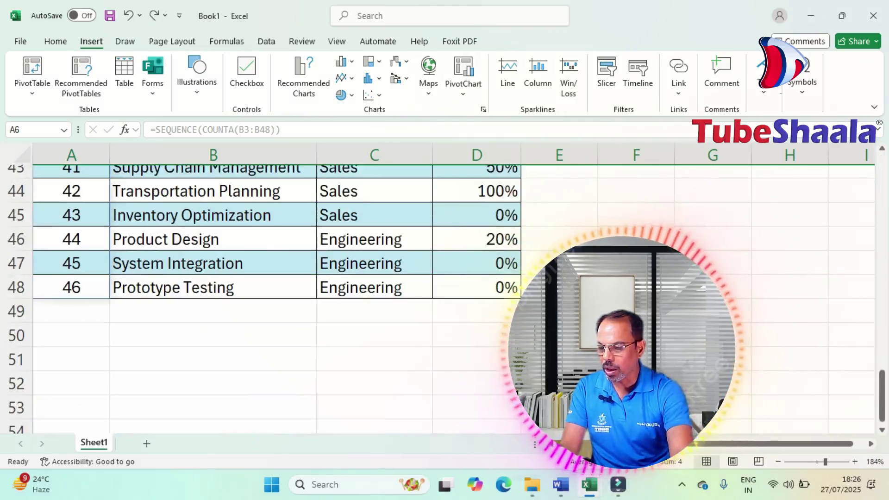
scroll(278, 298, "up", 14)
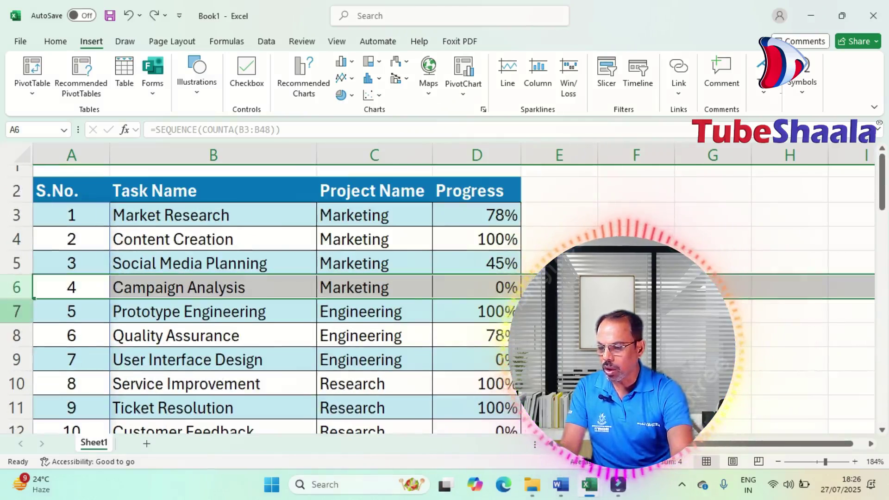
- Insert a blank row above Campaign Analysis and check the numbering at the end of the list
right_click(18, 289)
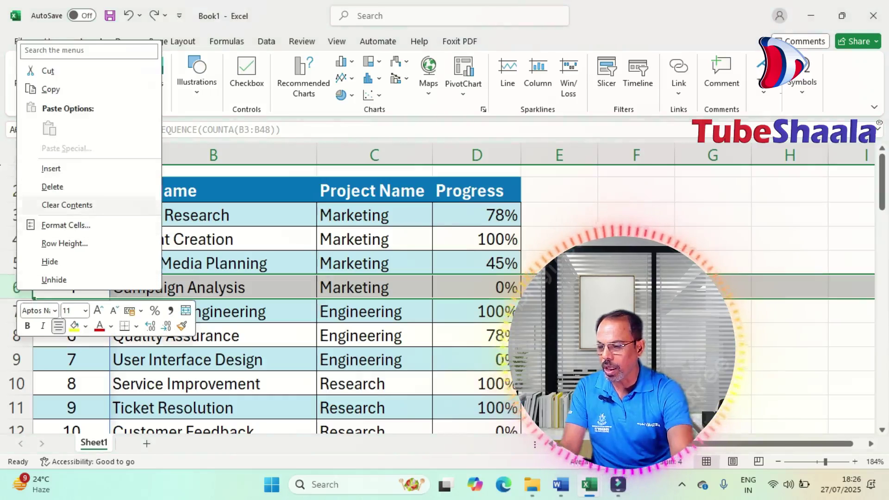
left_click(51, 169)
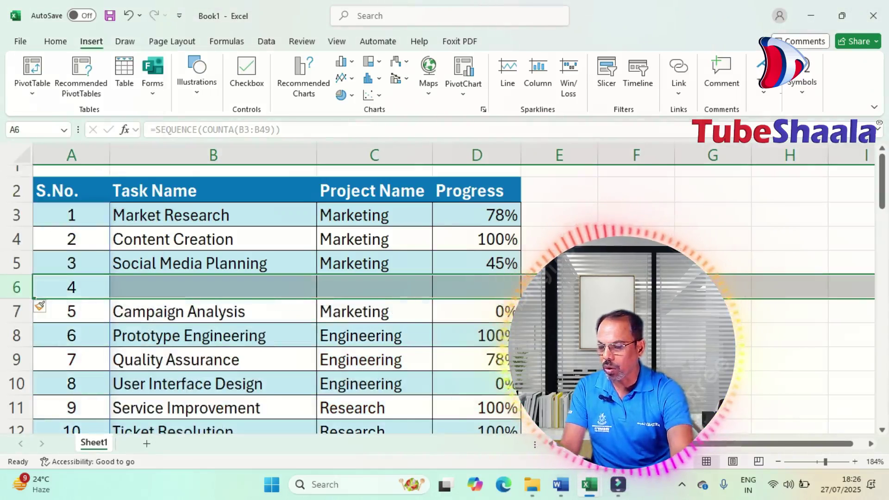
scroll(278, 299, "down", 14)
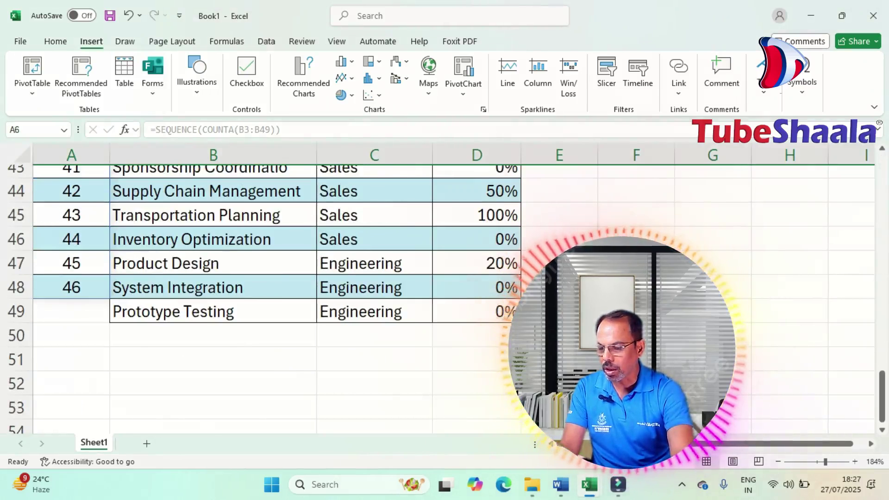
scroll(278, 299, "up", 14)
key("BackSpace")
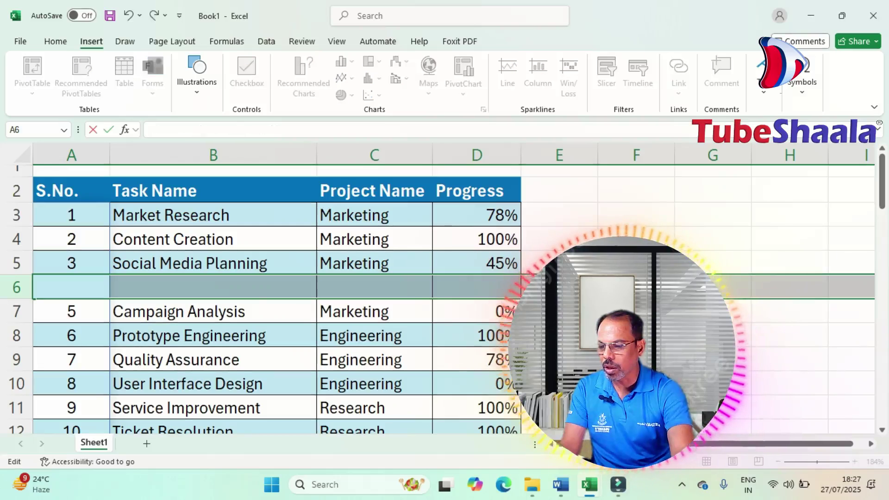
- Extend the counted range in A3 so the formula reads =SEQUENCE(COUNTA(B3:B59))
left_click(71, 215)
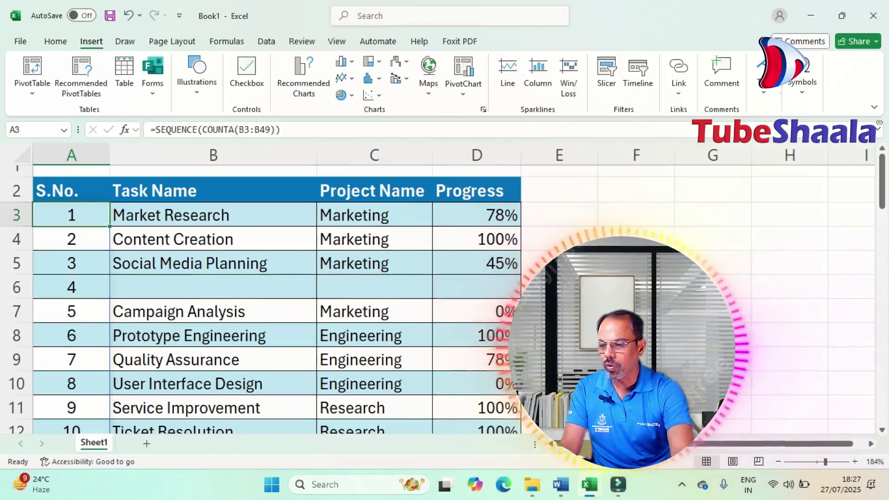
key("F2")
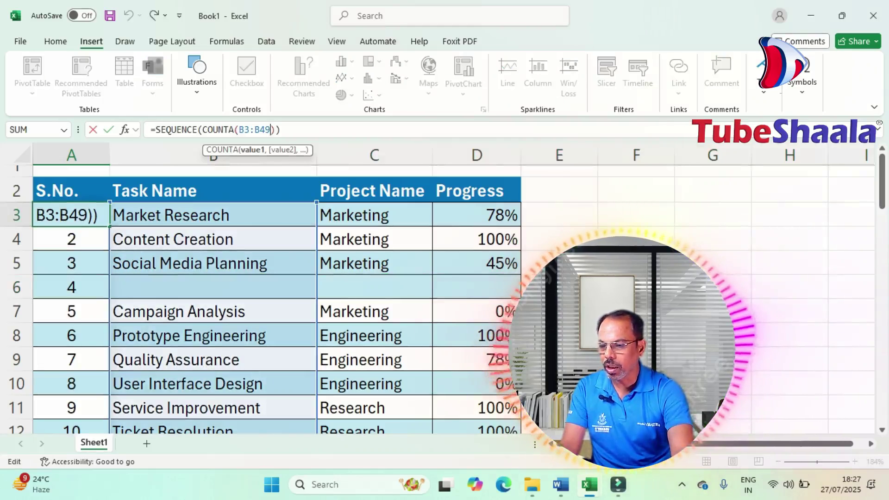
key("BackSpace")
key("BackSpace")
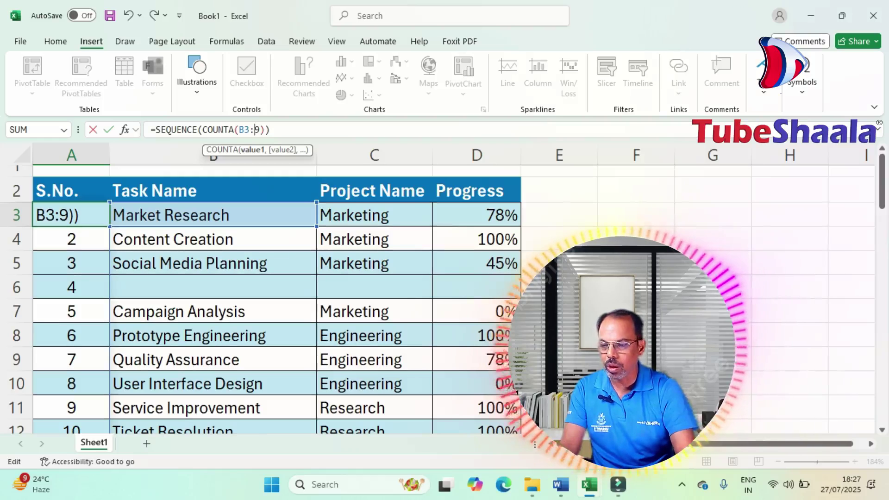
type("5")
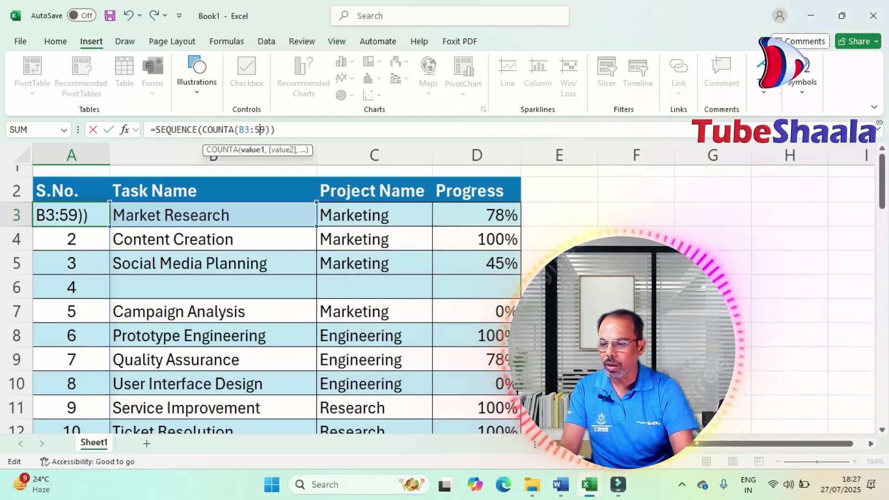
key("Left")
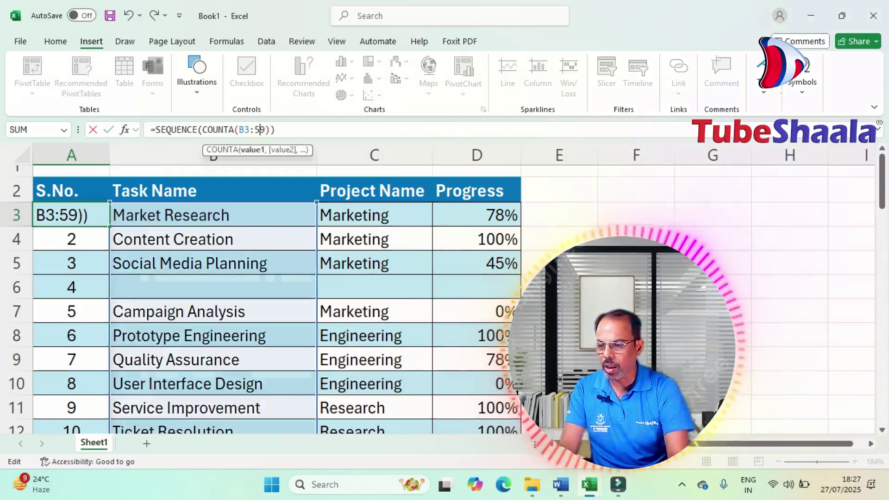
type("B")
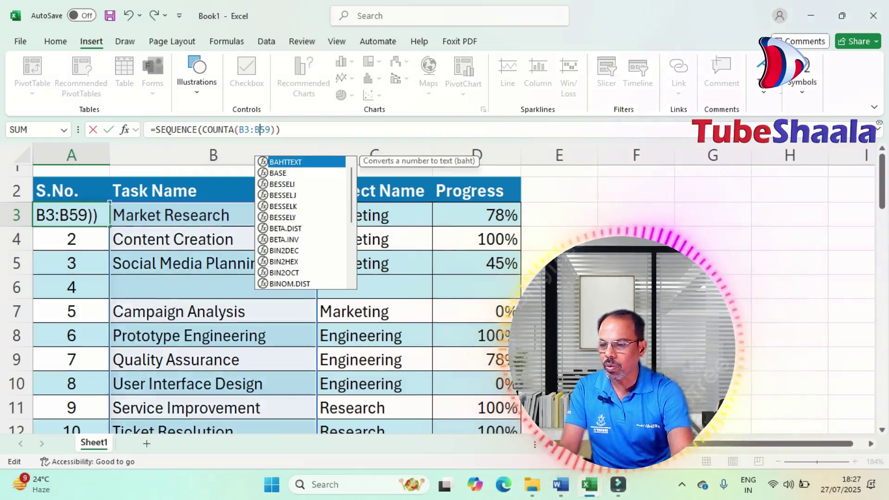
key("Return")
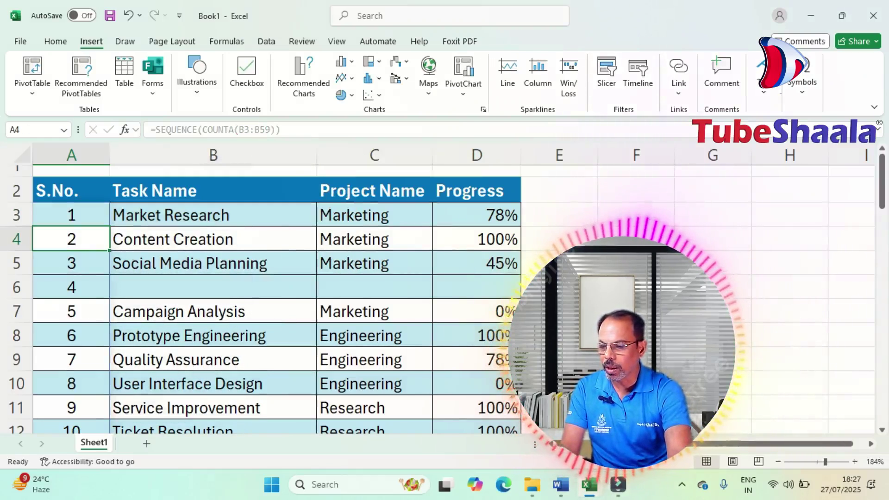
- Examine the serial numbers in the S.No. column down to the last task row and the empty rows beneath it
scroll(278, 297, "down", 1)
scroll(277, 297, "down", 3)
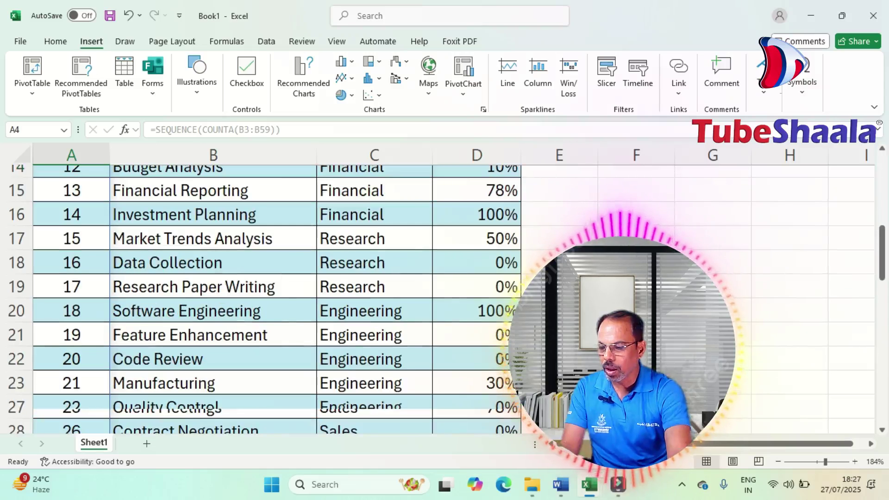
scroll(278, 296, "down", 15)
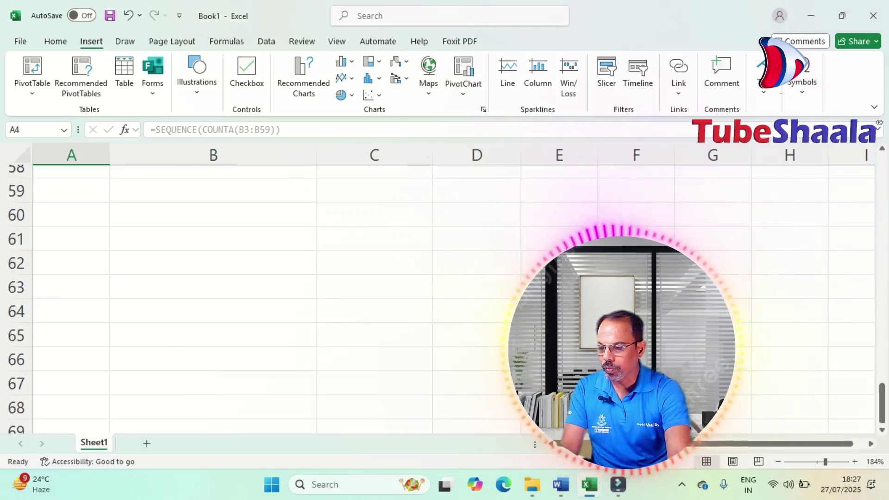
scroll(278, 297, "up", 4)
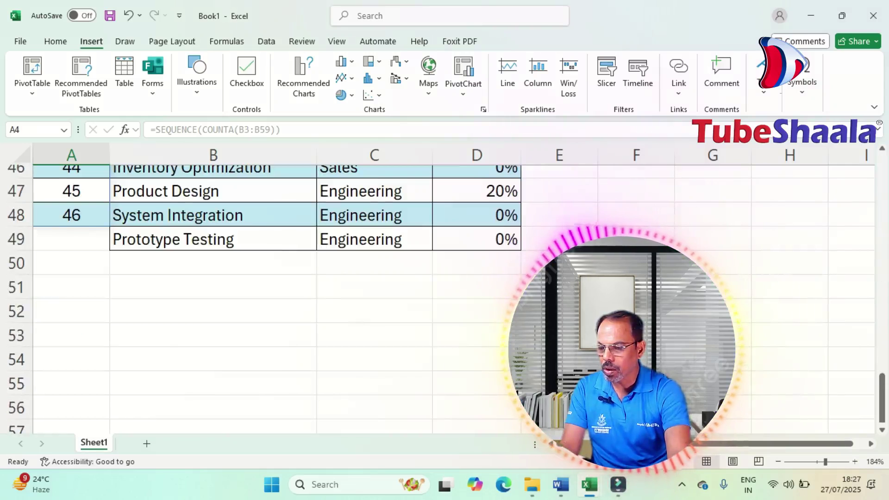
scroll(440, 297, "up", 1)
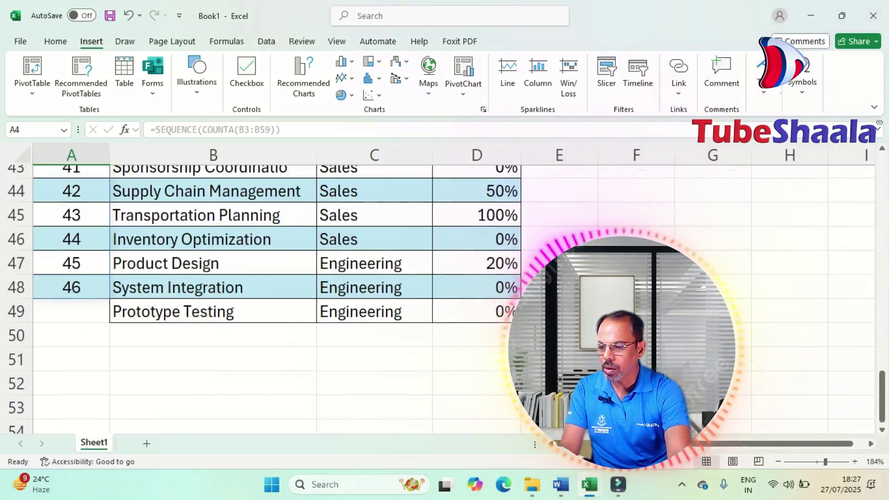
scroll(278, 297, "up", 1)
scroll(278, 297, "up", 4)
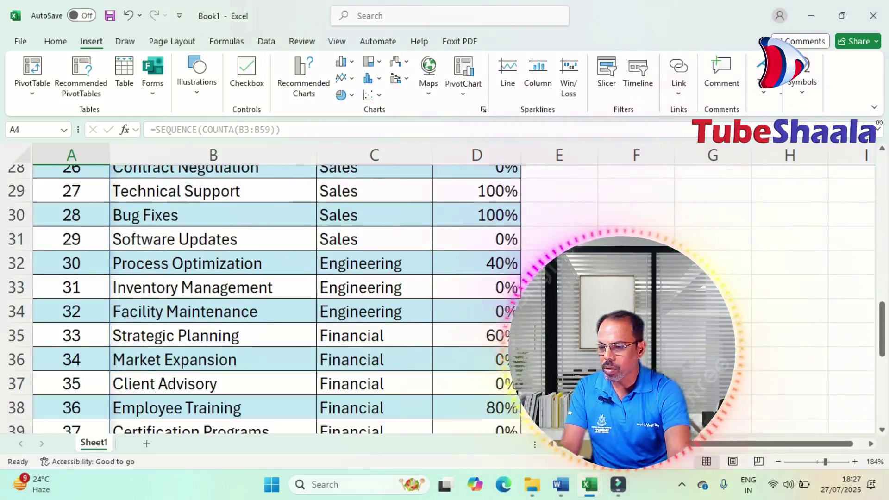
scroll(278, 297, "down", 3)
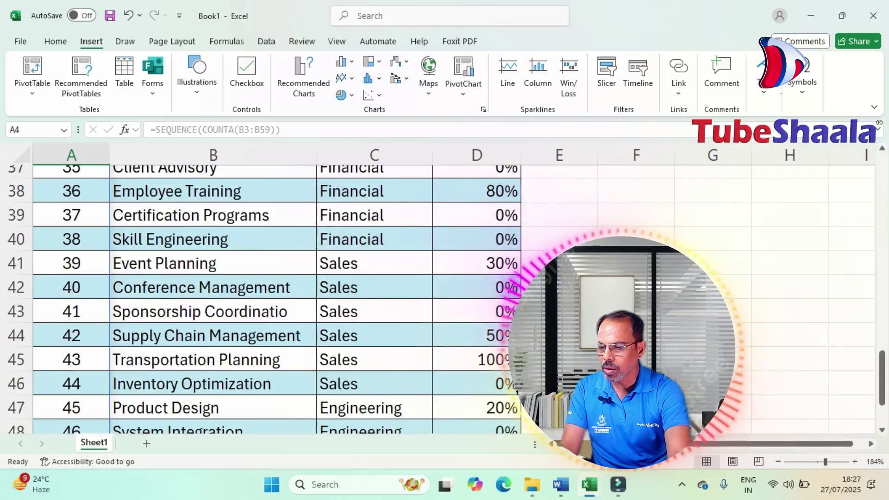
scroll(278, 296, "down", 2)
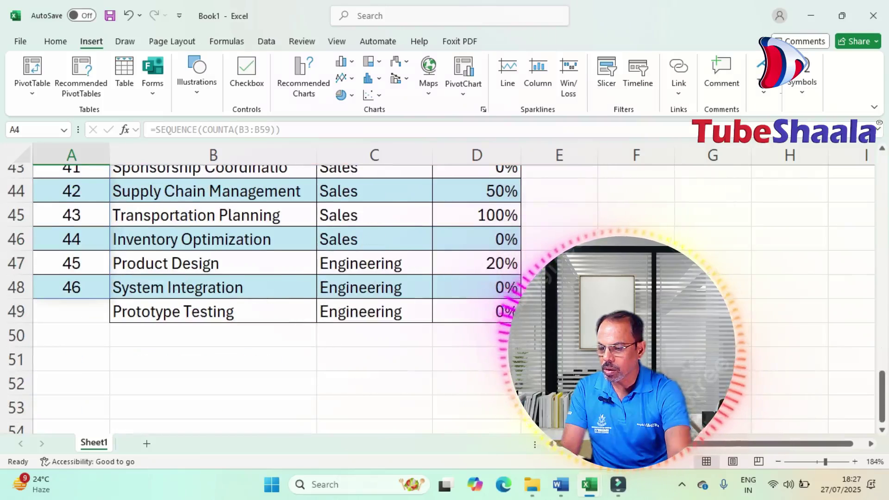
- Inspect the contents of B49, A48 and B48 to compare the last task rows with their serial numbers
left_click(213, 312)
key("F2")
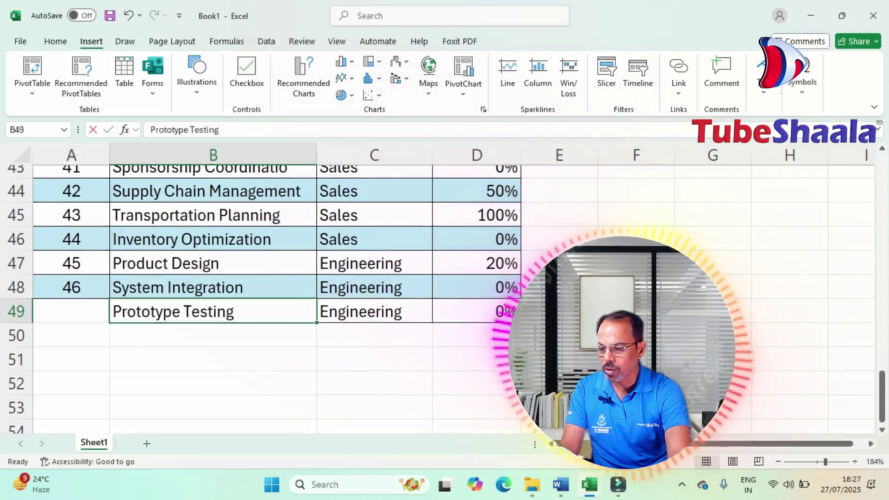
key("F2")
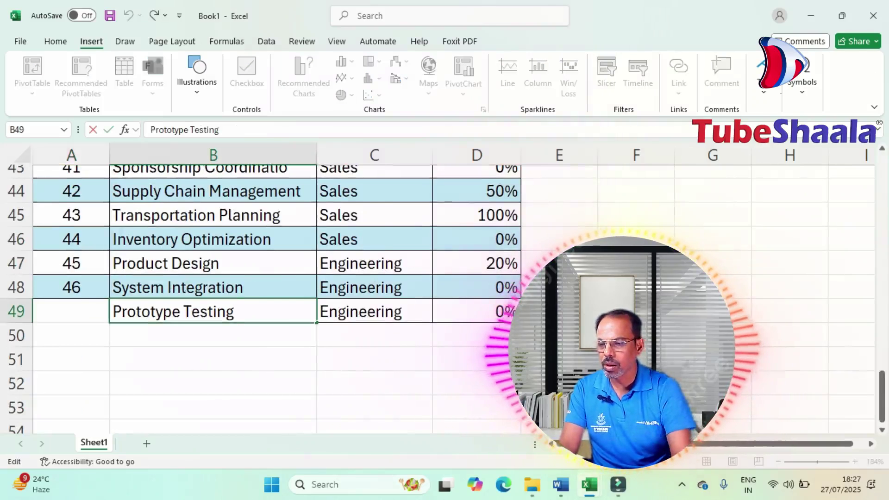
key("Return")
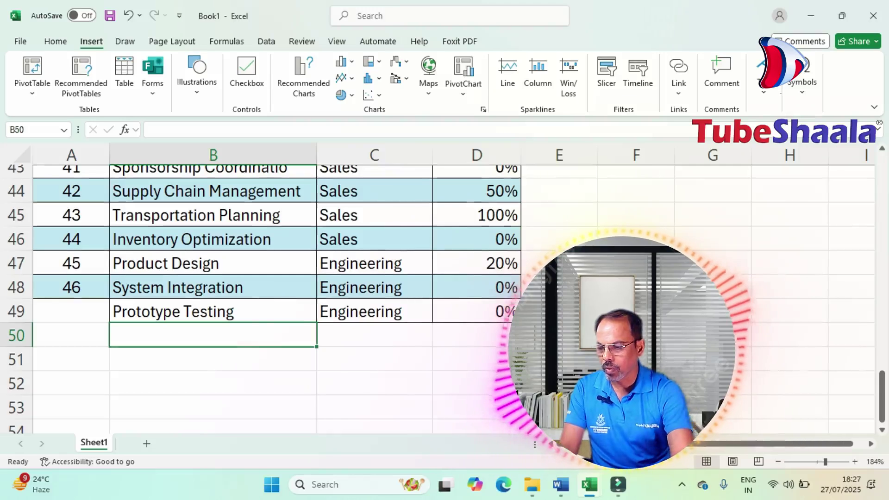
left_click(71, 287)
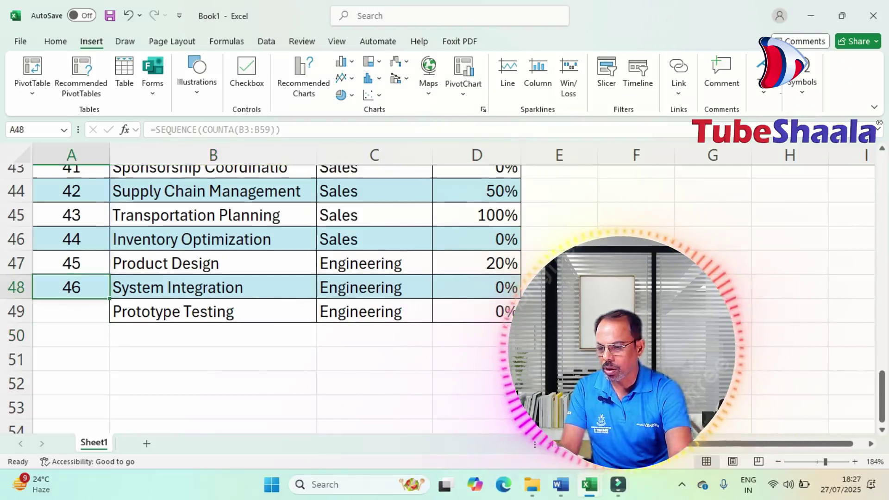
left_click(213, 287)
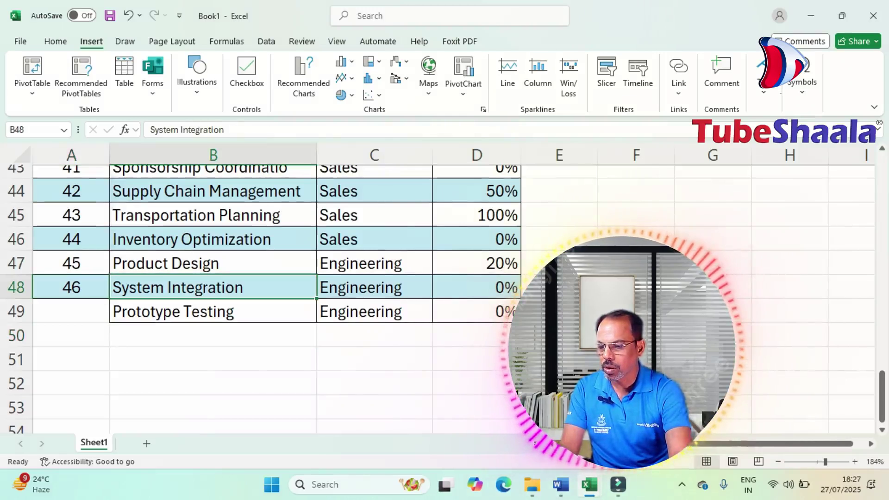
left_click(71, 287)
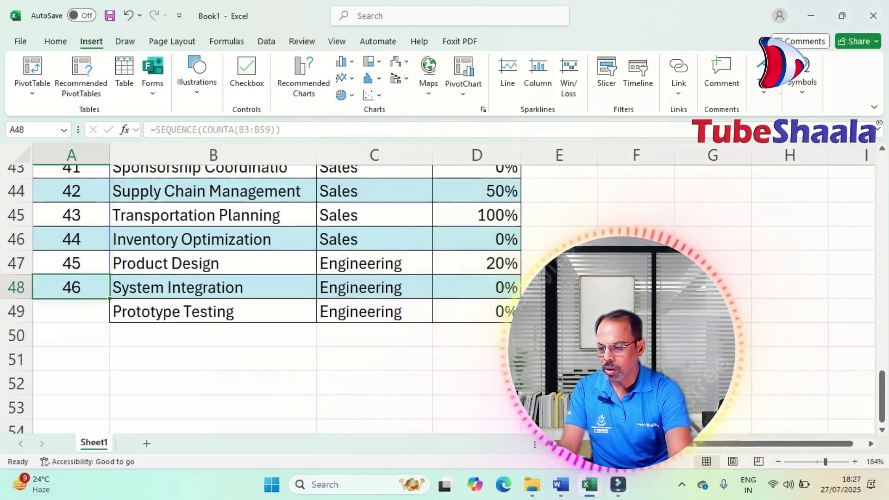
- Add the test entries Abcl in B50 and AHSKS in B51 below the last task
left_click(213, 333)
type("Abcl")
key("Return")
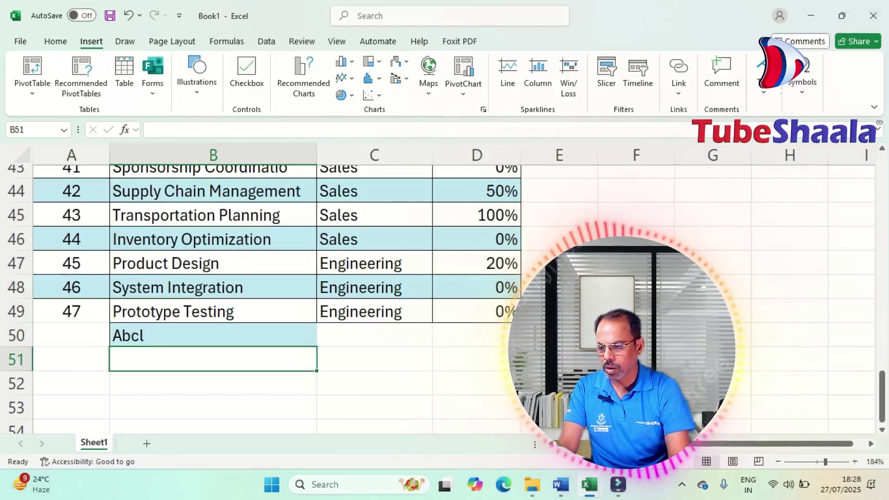
type("AHSKS")
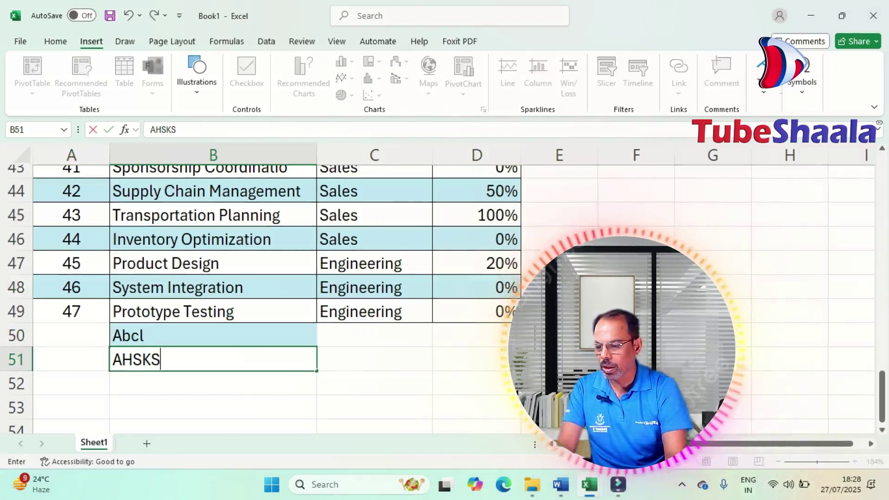
key("Return")
key("Return")
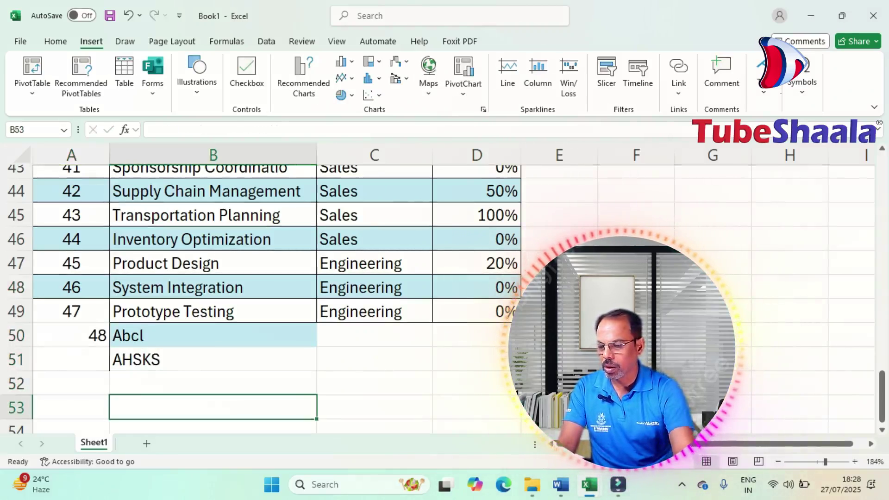
- Check the serial numbers beside the last tasks and test entries, and inspect the counted range in A3's formula
key("Up")
key("Up")
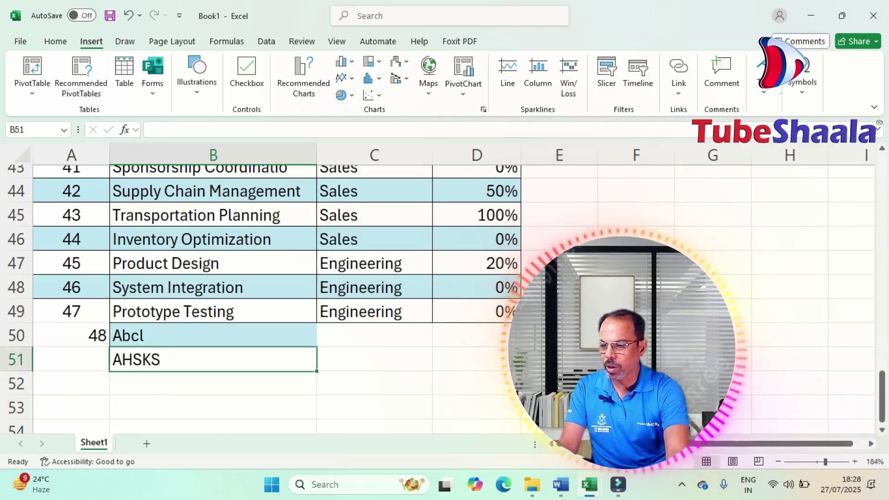
key("Left")
key("Up")
key("Up")
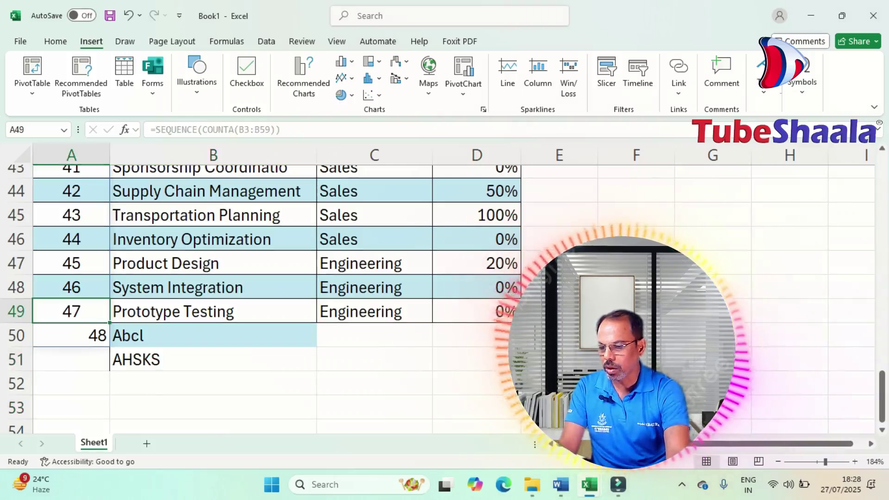
scroll(278, 297, "up", 14)
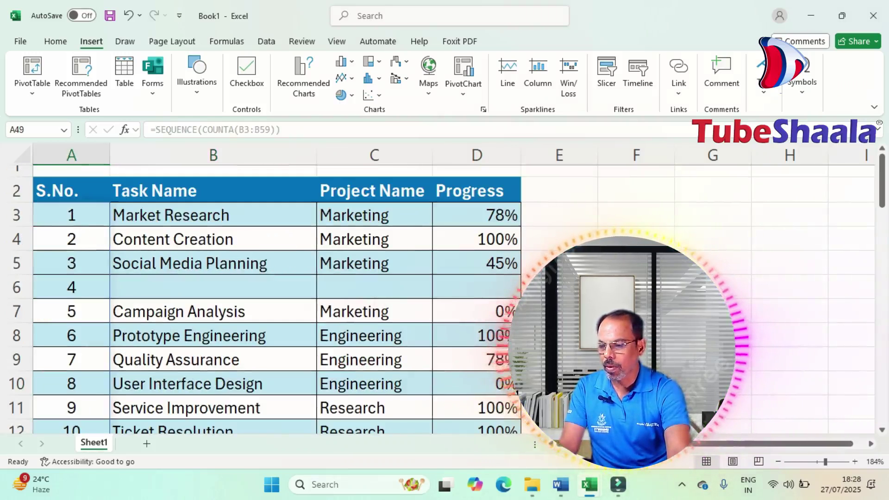
left_click(213, 214)
key("Left")
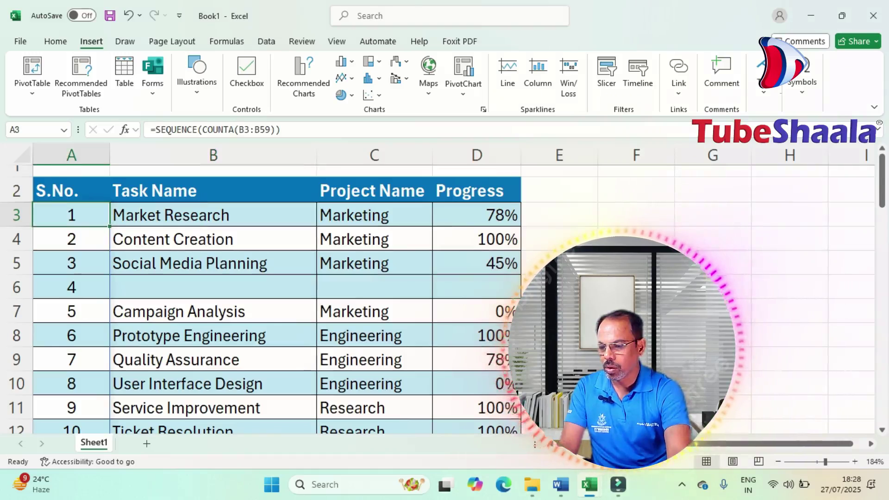
- Undo the test entries below Prototype Testing and the extension of the counted range in A3
scroll(279, 296, "down", 2)
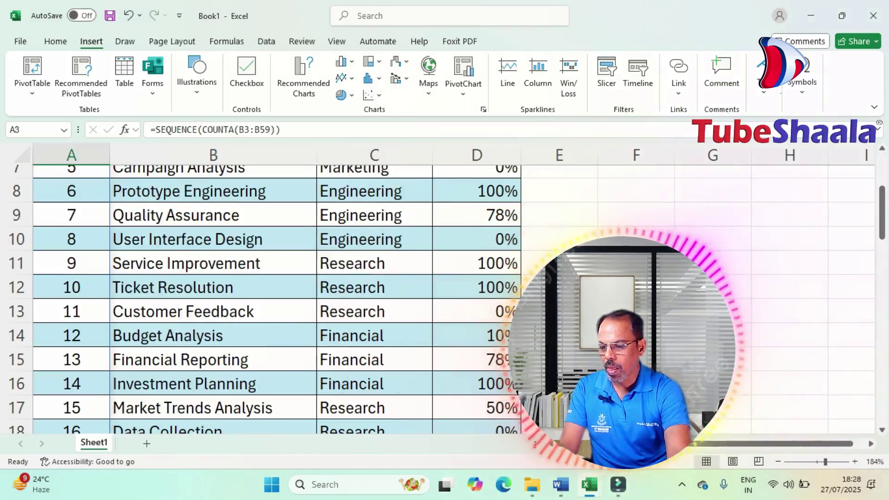
scroll(278, 296, "down", 2)
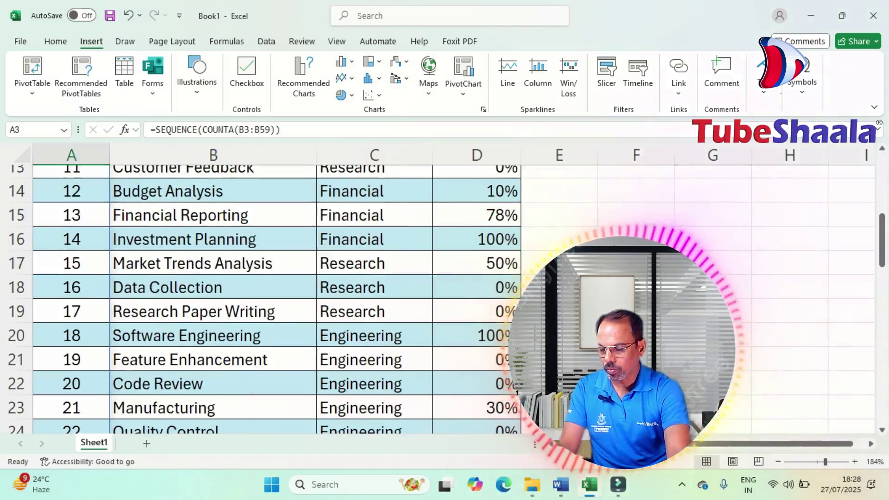
scroll(278, 297, "down", 4)
key("ctrl+z")
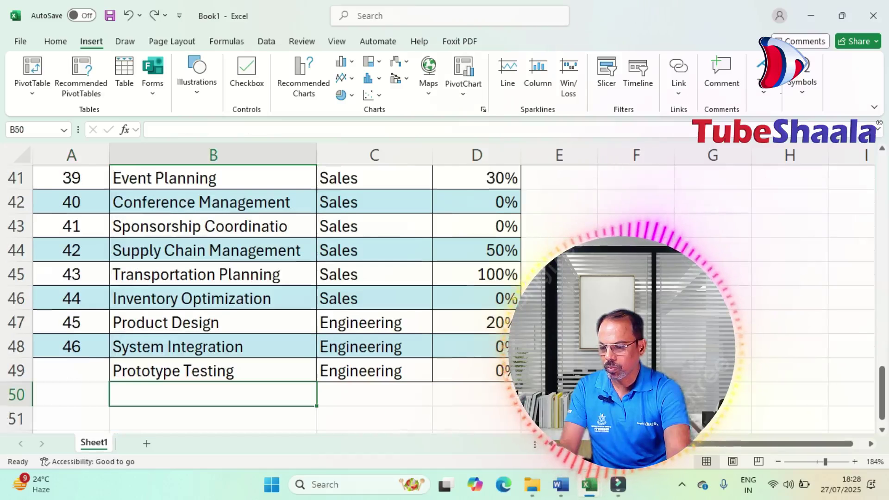
key("Up")
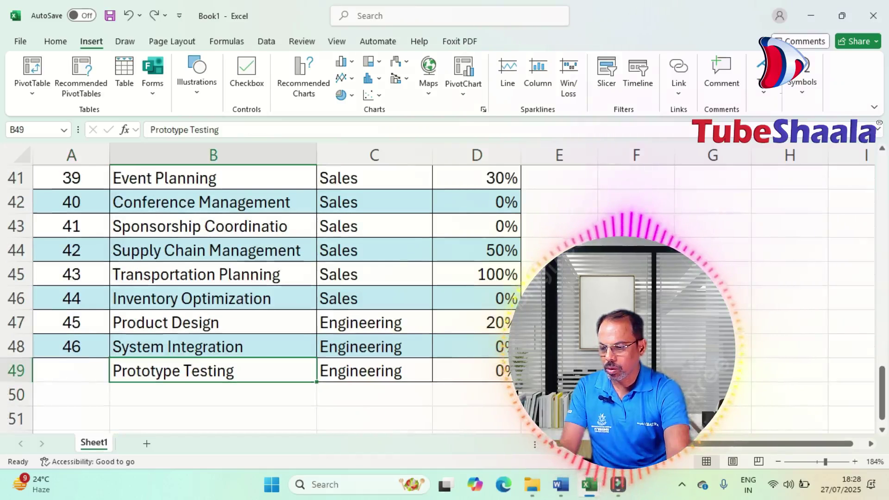
- Delete the blank row 6 above Campaign Analysis and check the numbering down the list
key("ctrl+Home")
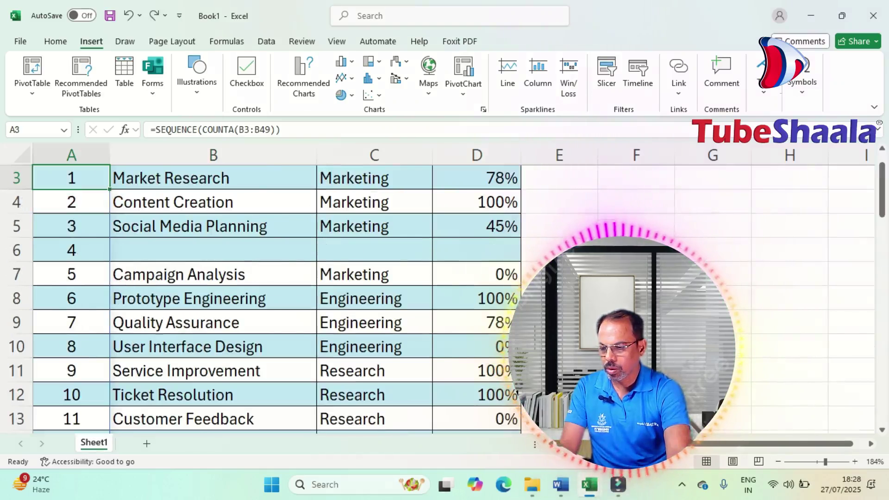
left_click(16, 250)
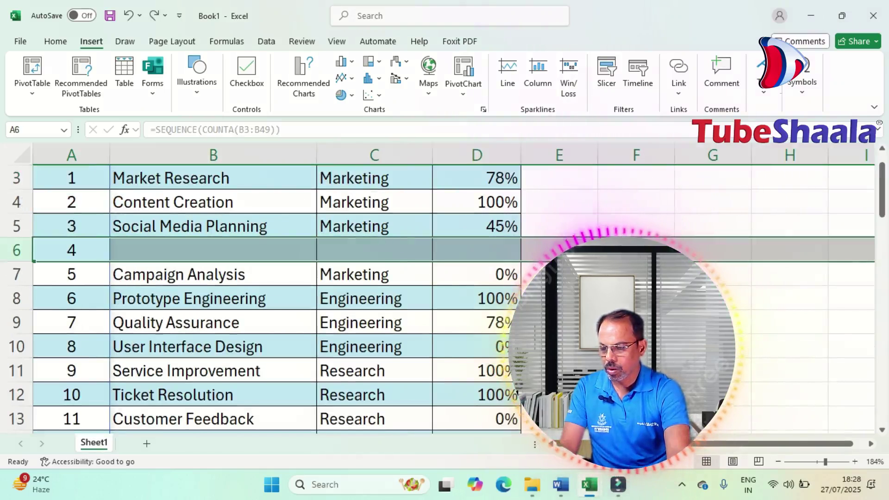
key("ctrl+minus")
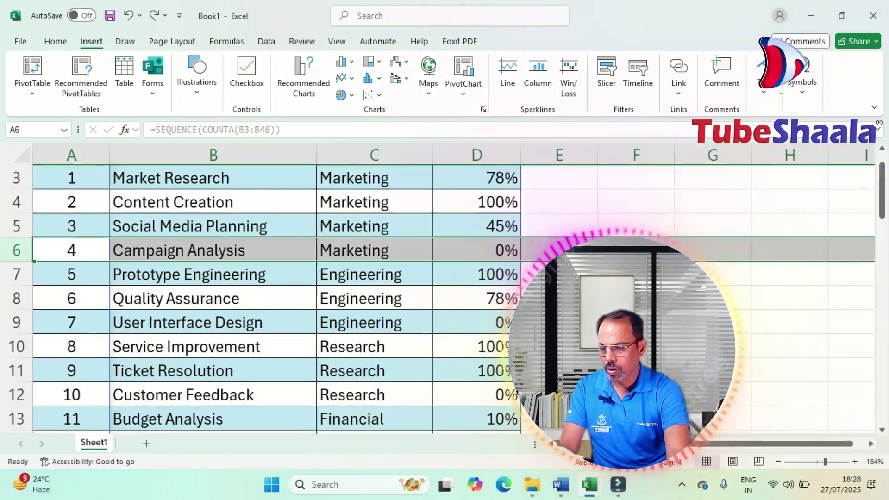
scroll(278, 296, "down", 7)
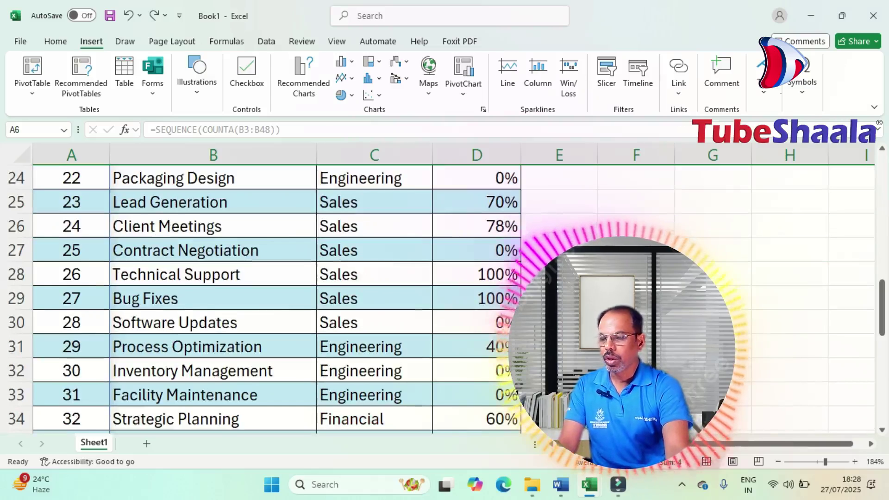